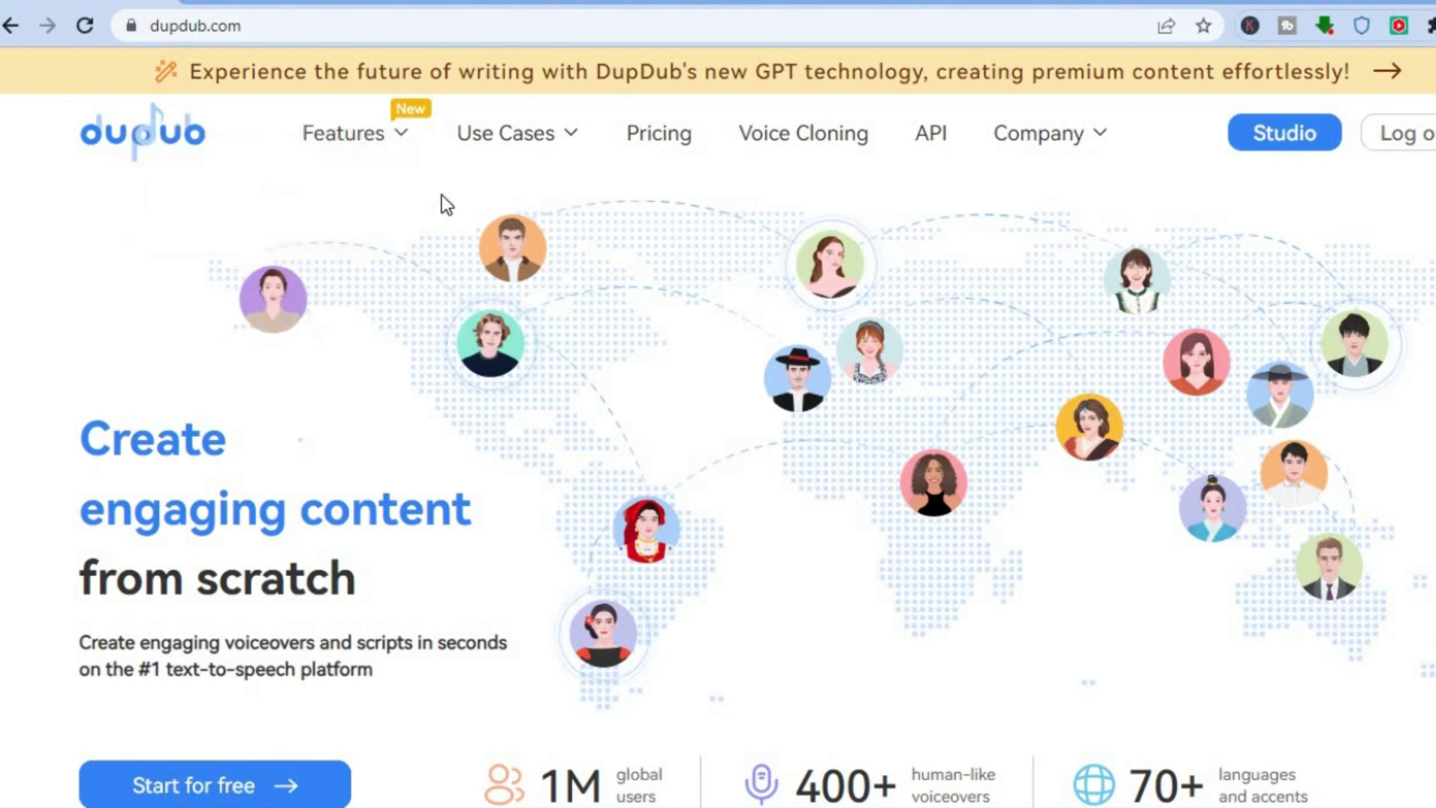
Start for free from the DupDub home page to open a new text-to-speech project
mouse_move(384, 137)
scroll(718, 426, down, 6)
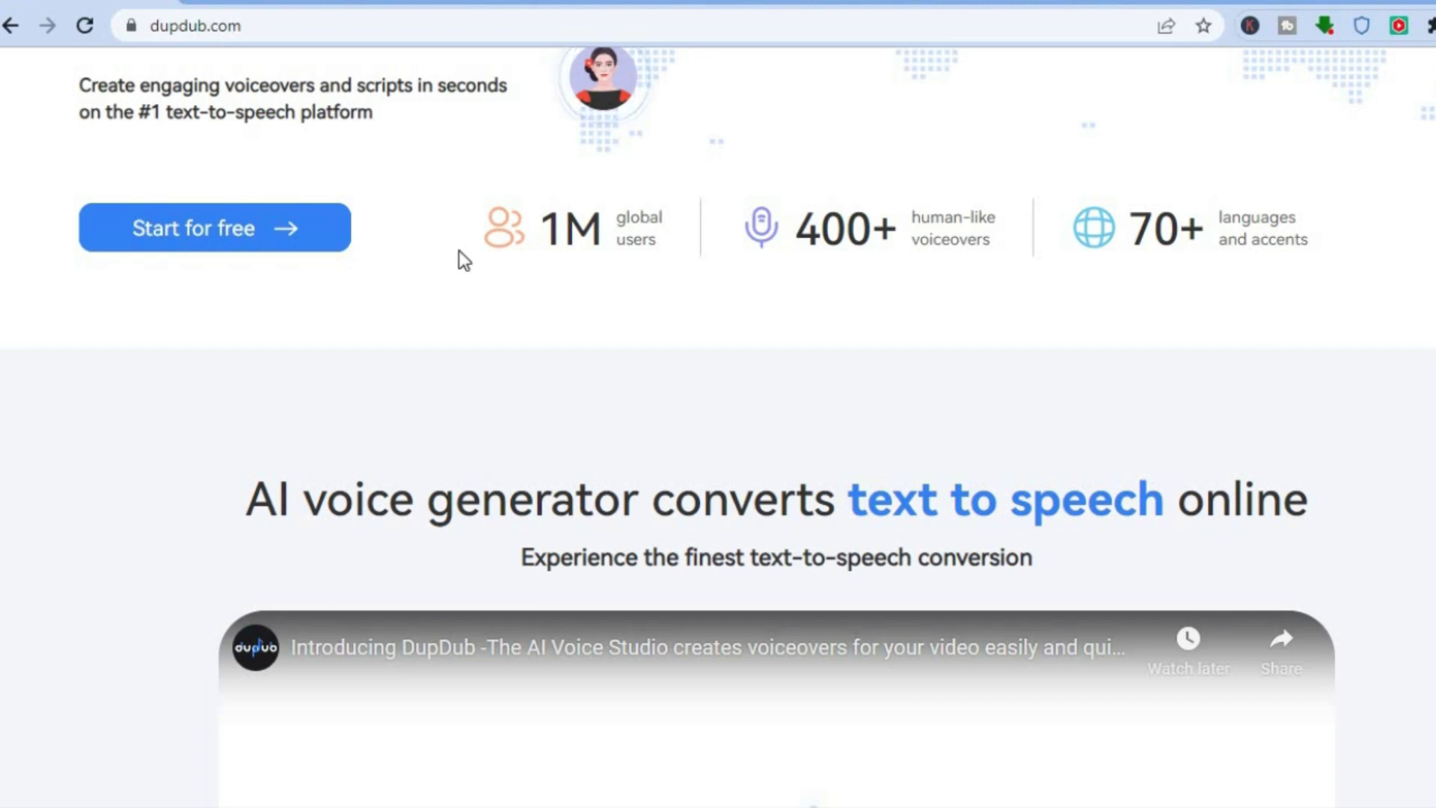
click(268, 225)
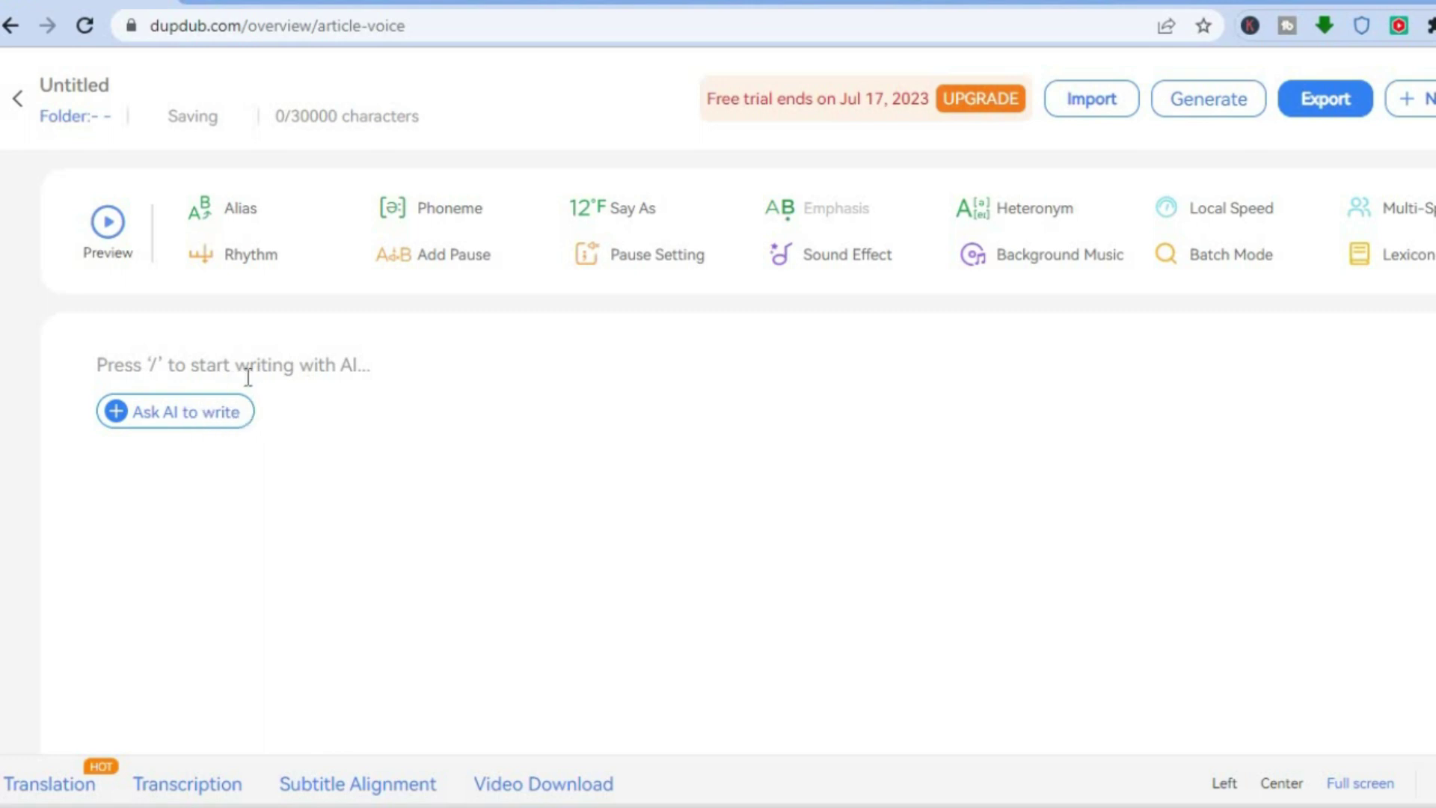
Have the AI write an article about DupDub as a video editing app and accept the generated text
click(158, 417)
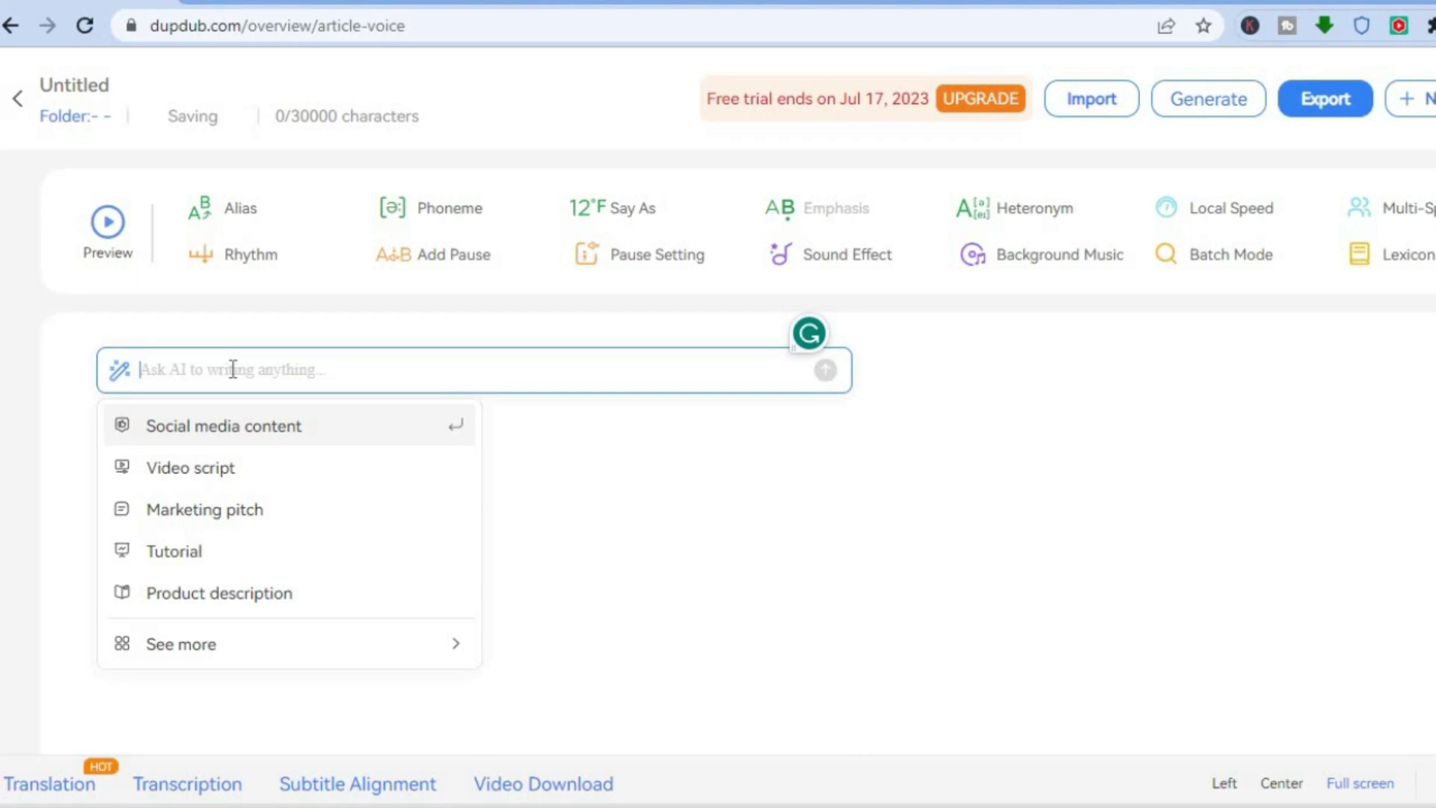
text(media)
key(Return)
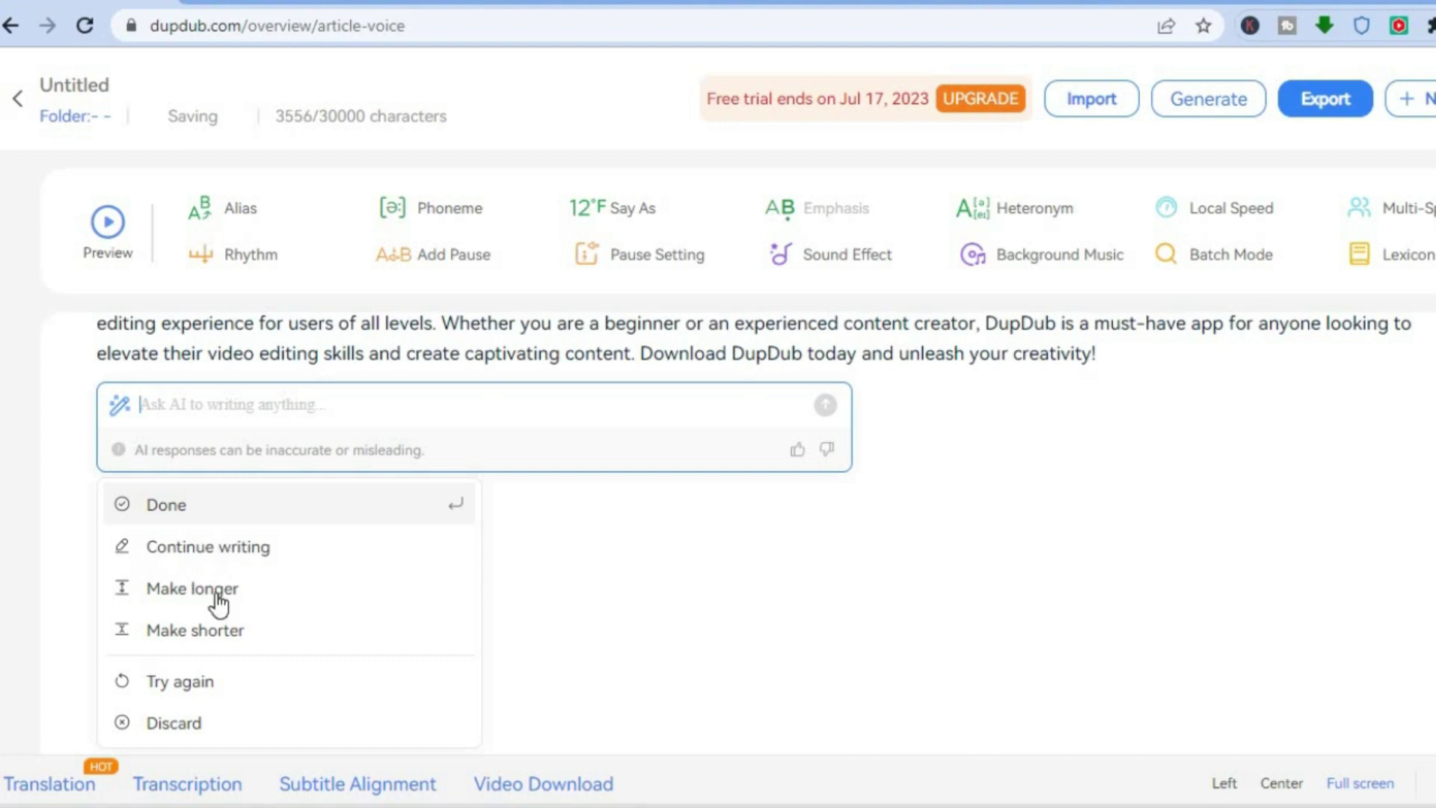
key(Return)
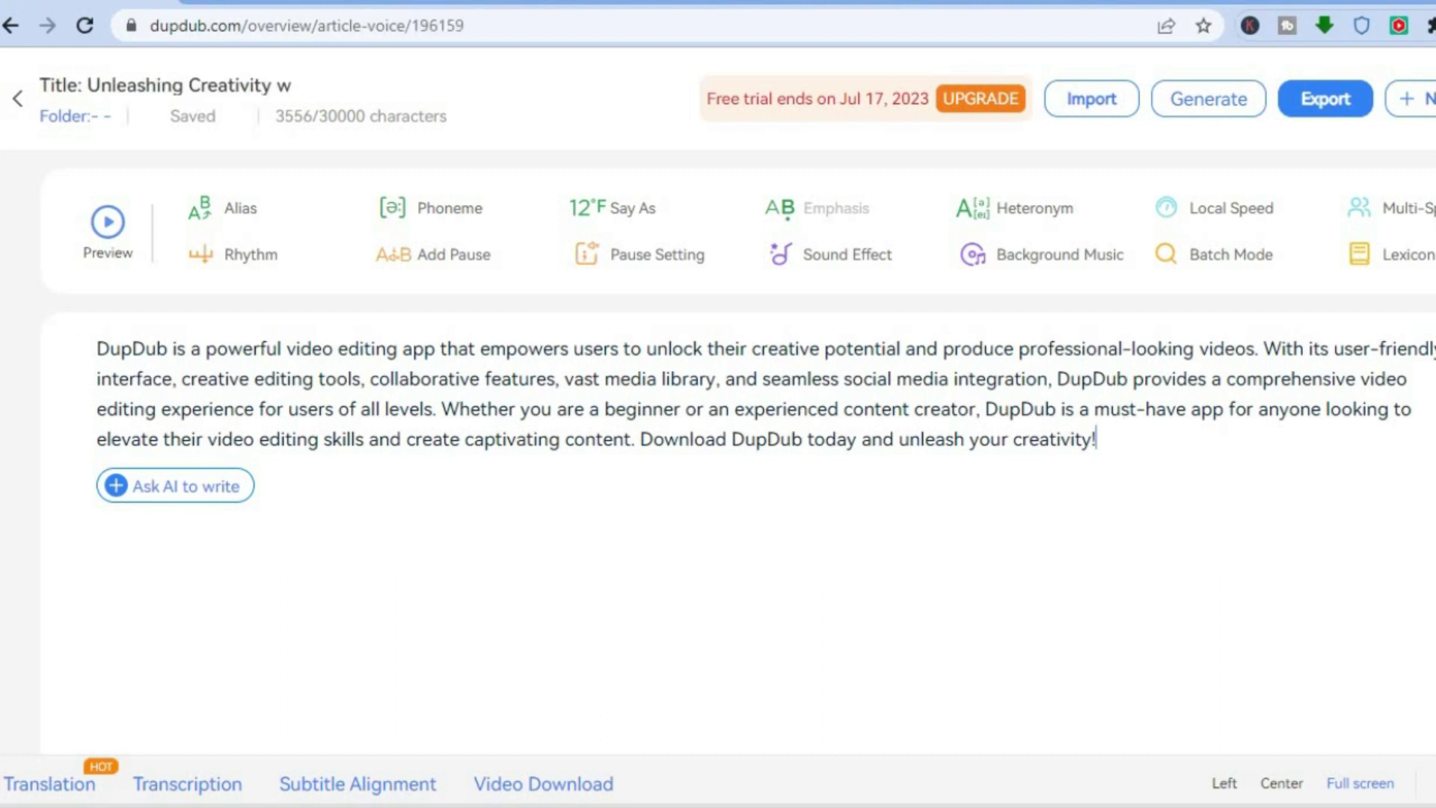
Preview the narration of the article's title with the default voice, then stop playback
scroll(748, 524, up, 15)
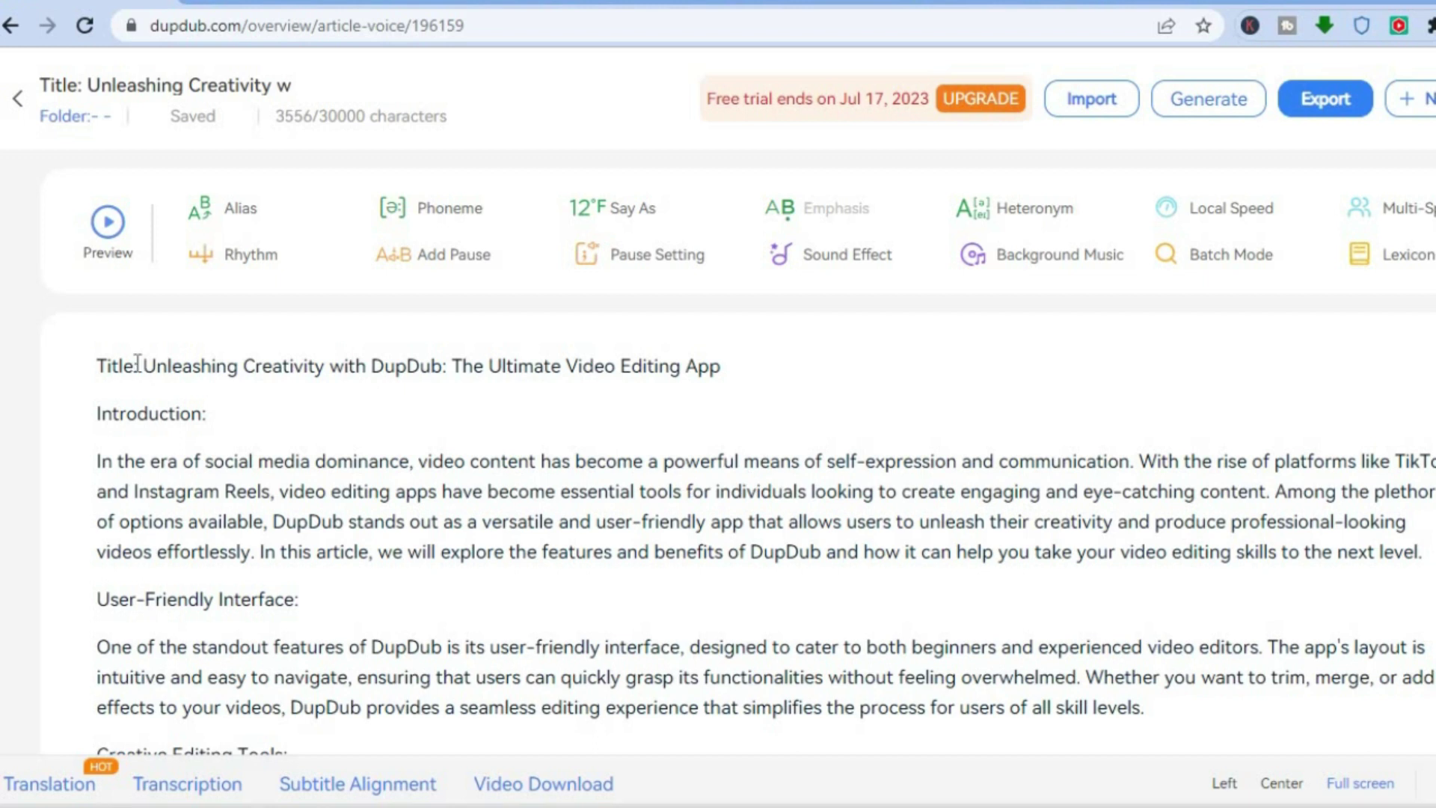
click(109, 233)
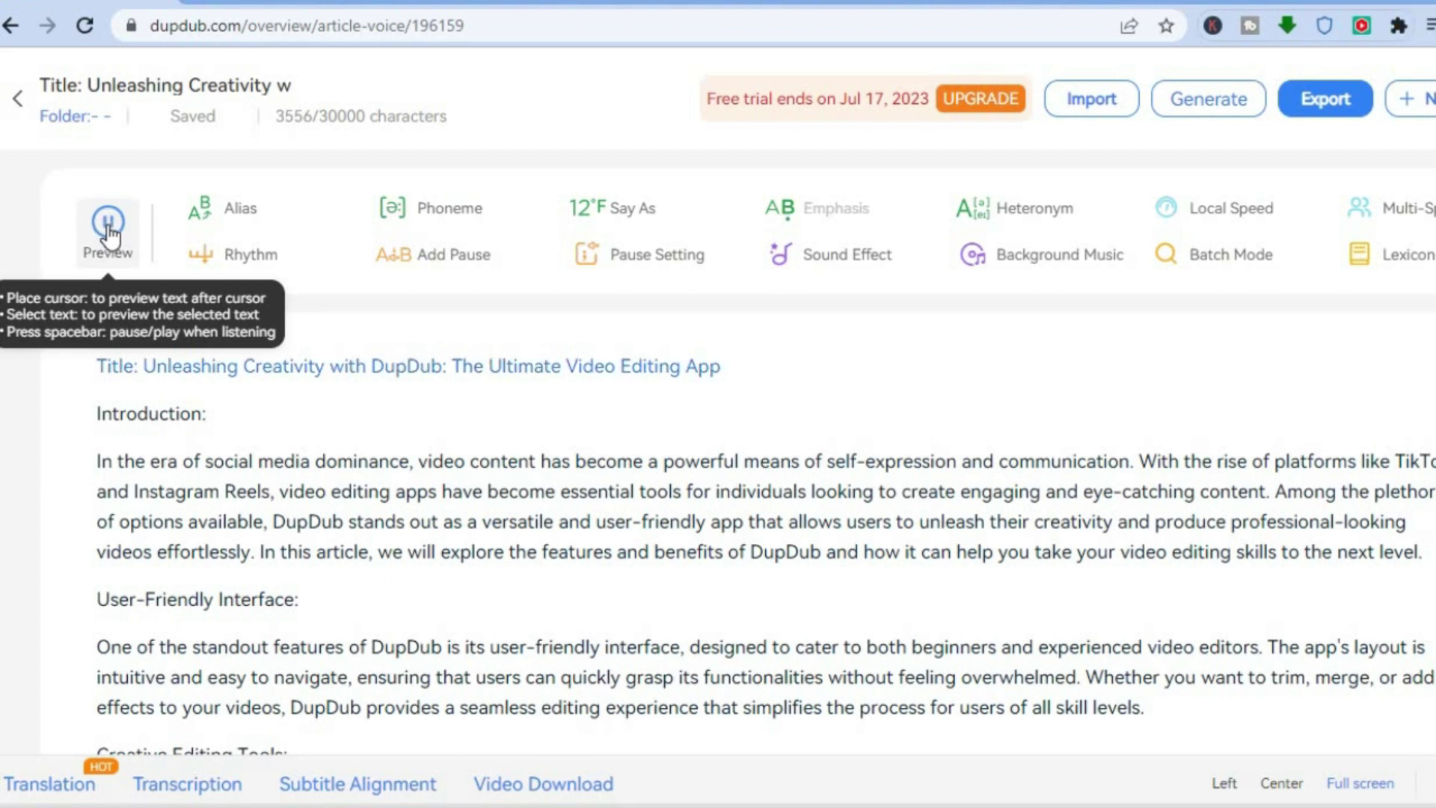
click(109, 225)
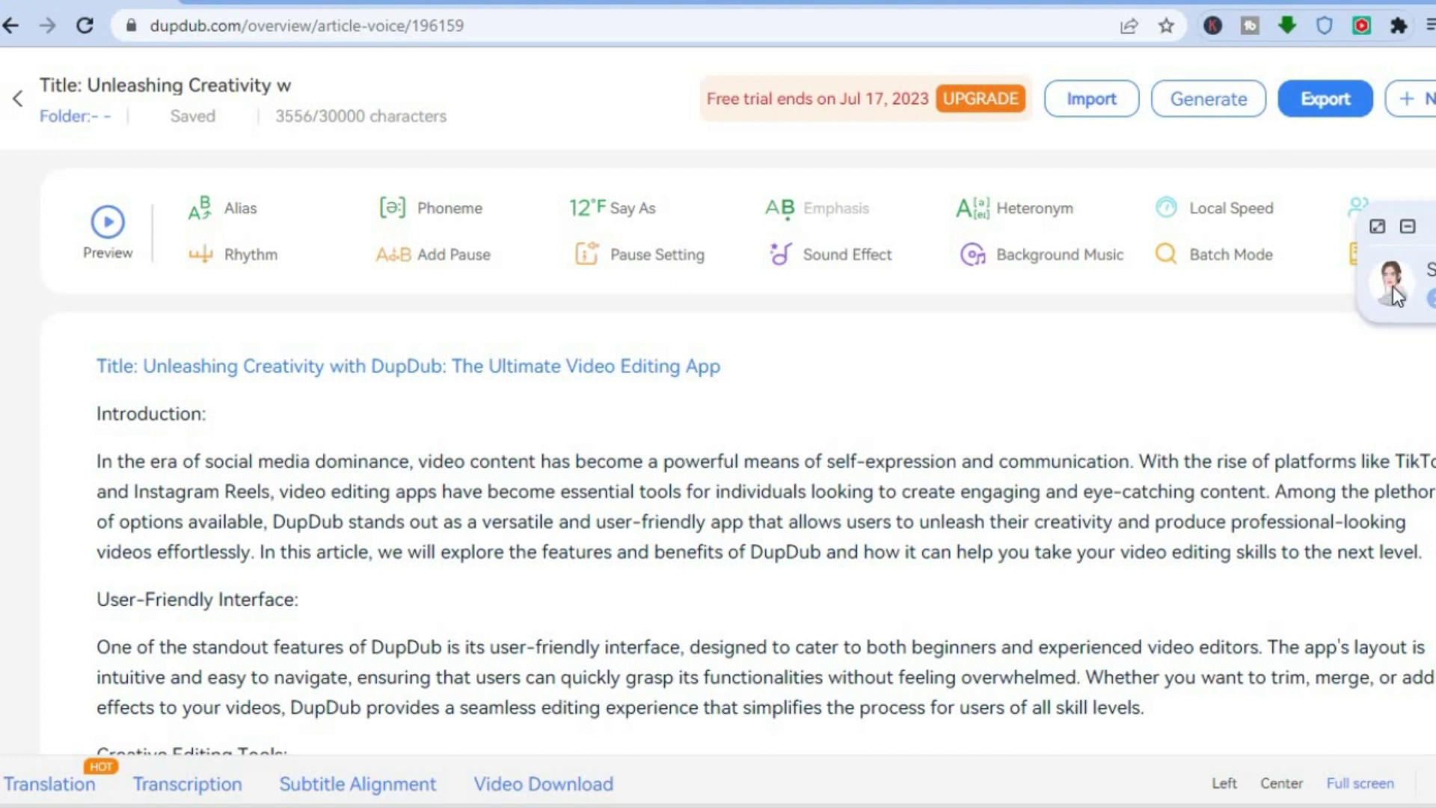
Choose the third featured speaker and filter the speaker list to English, British accent and the Podcast scenario
click(1392, 288)
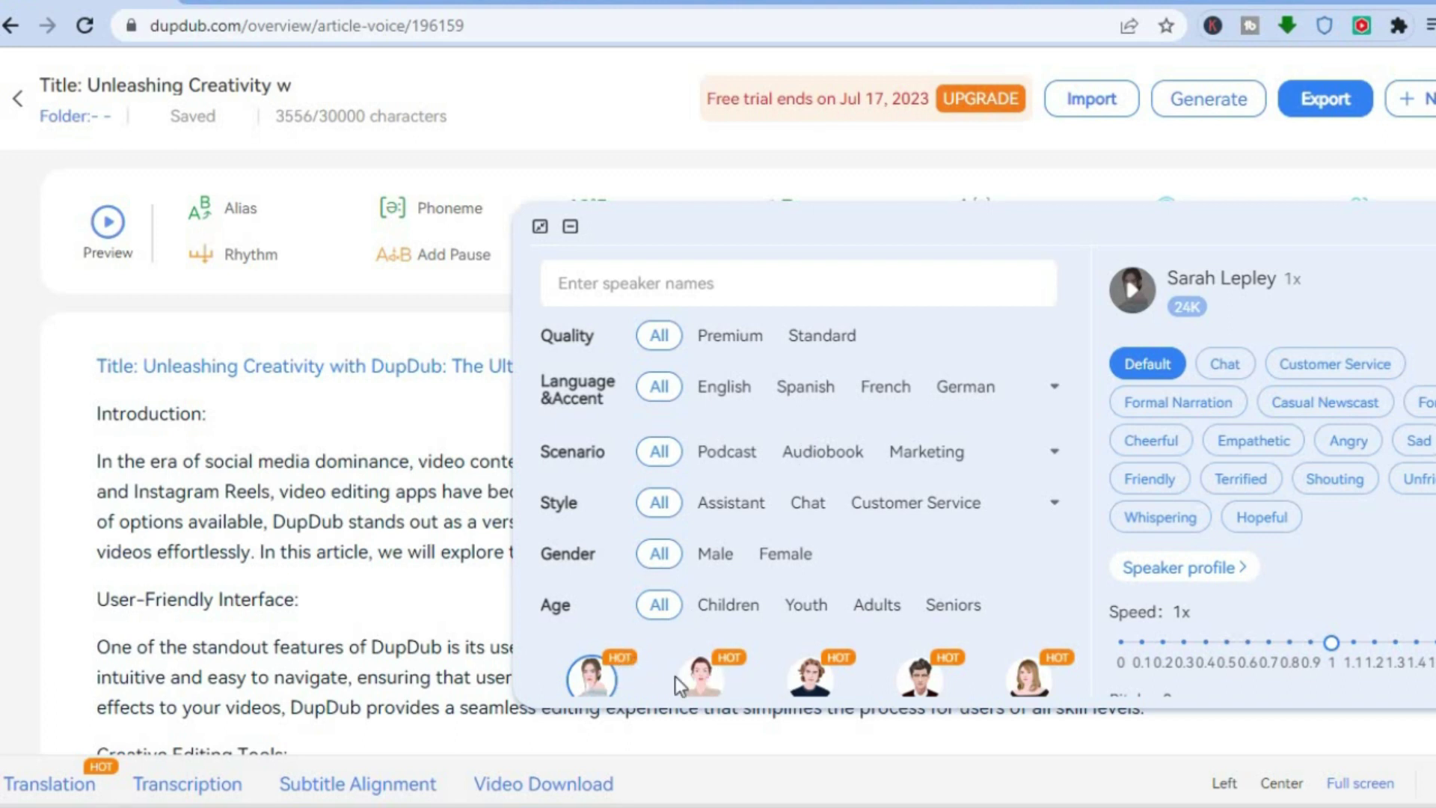
click(810, 682)
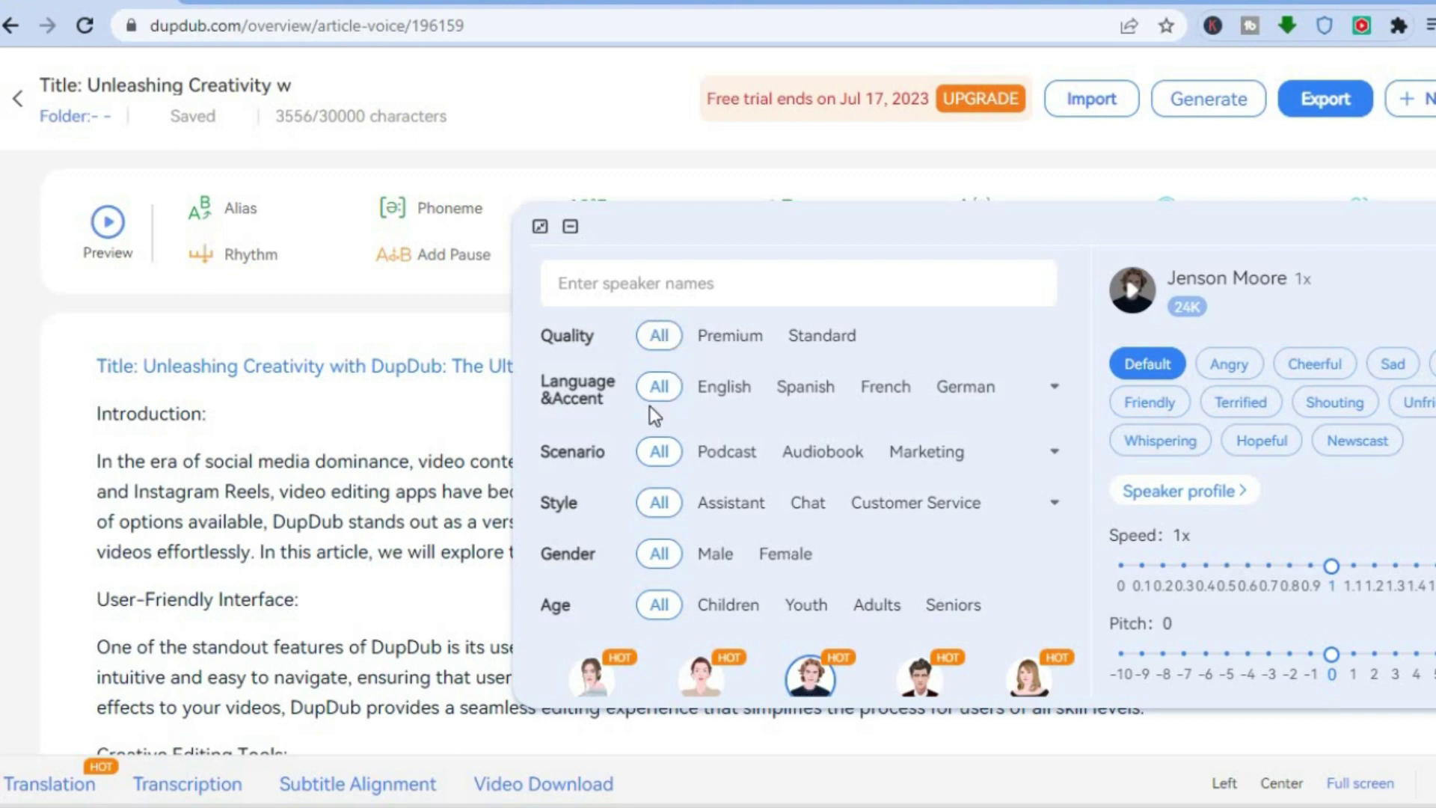
click(724, 387)
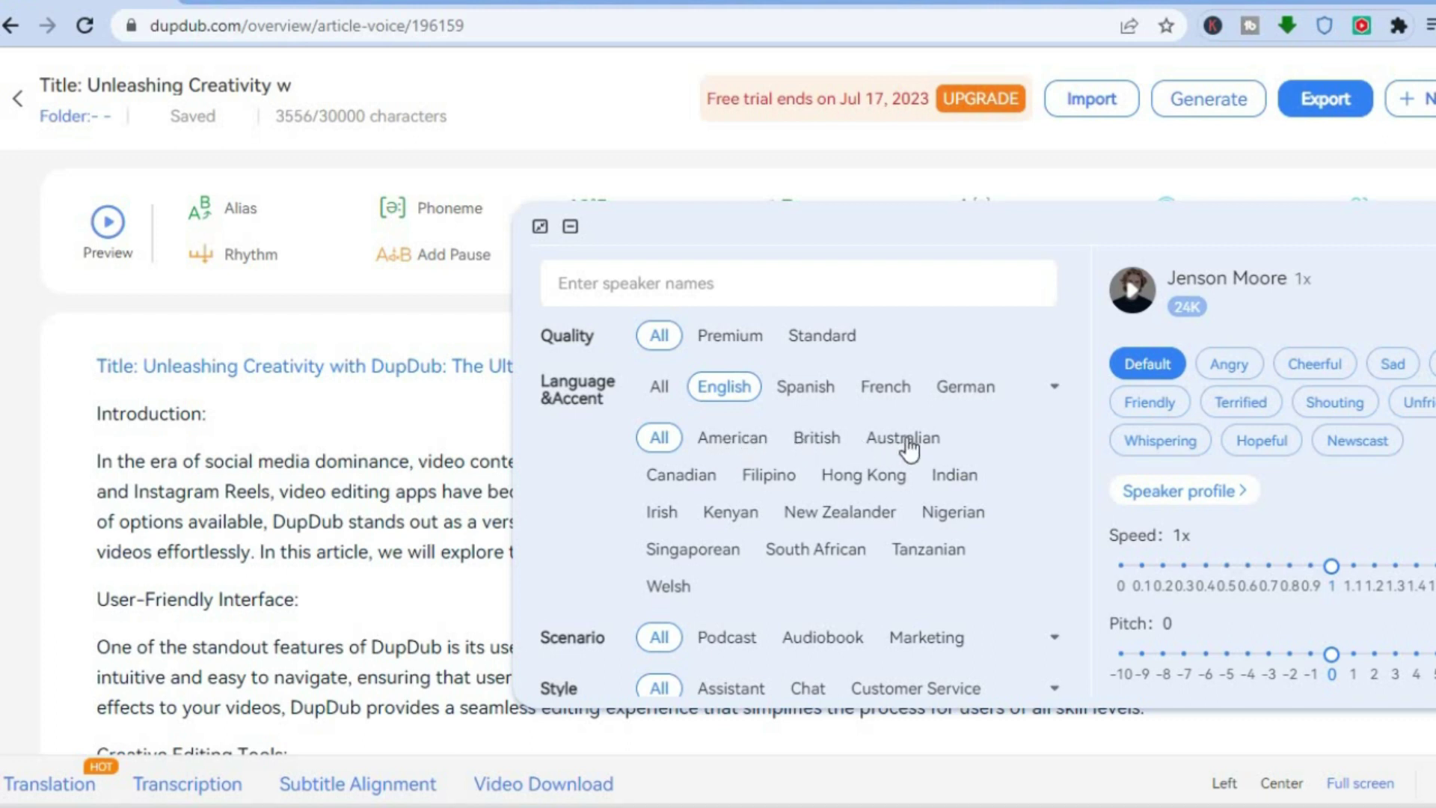
click(806, 448)
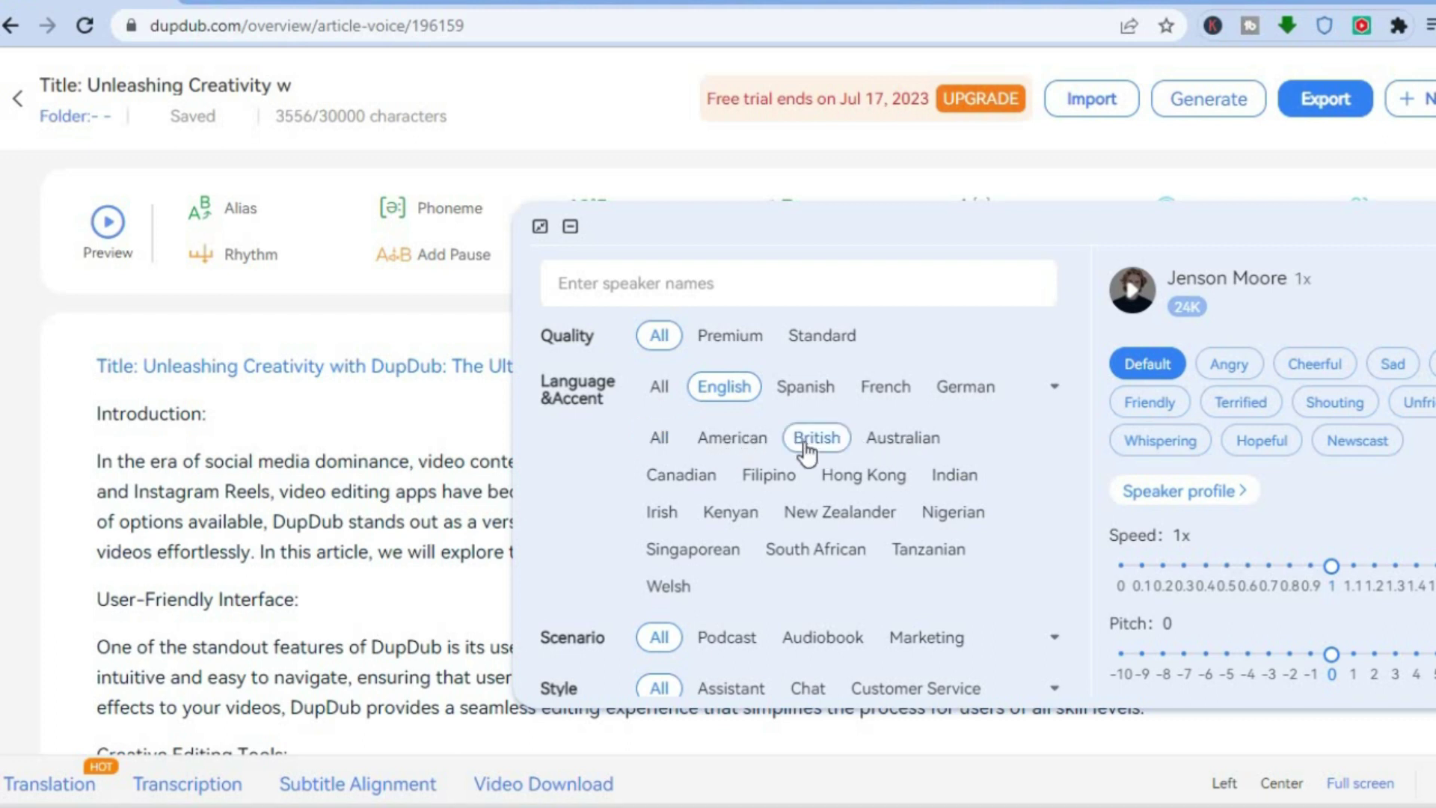
click(755, 641)
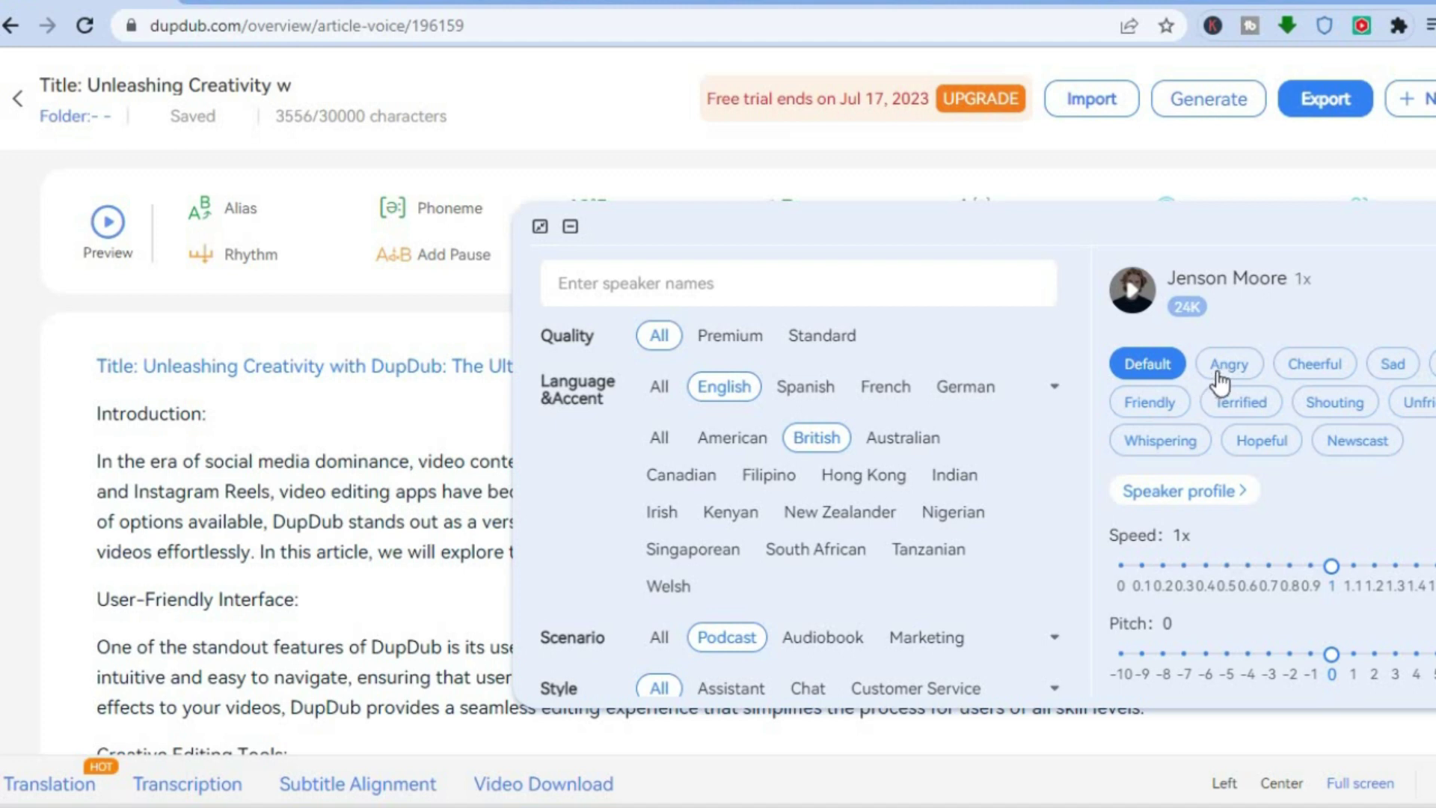
Give the selected speaker the Friendly style and preview the narration of the article's title
click(1149, 408)
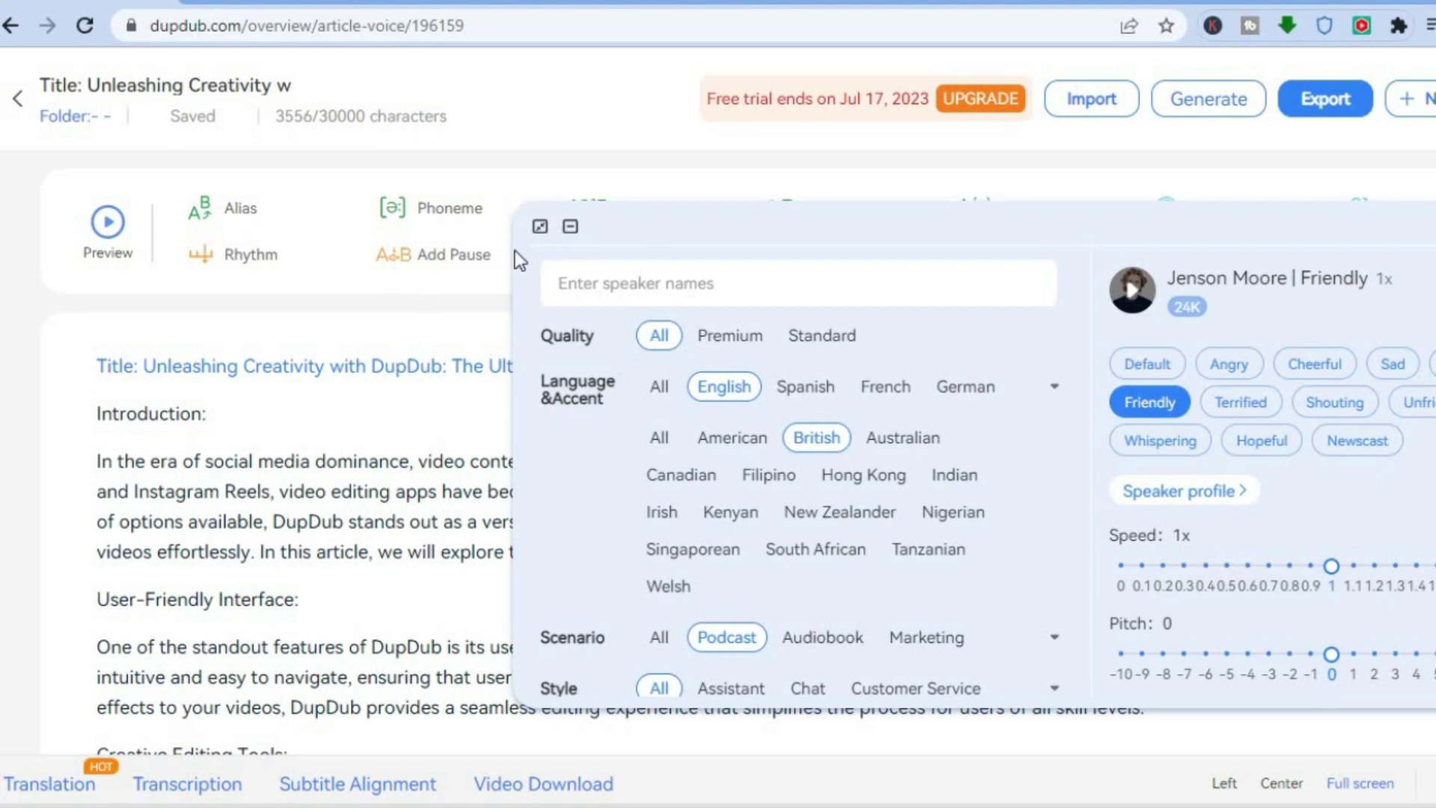
click(571, 228)
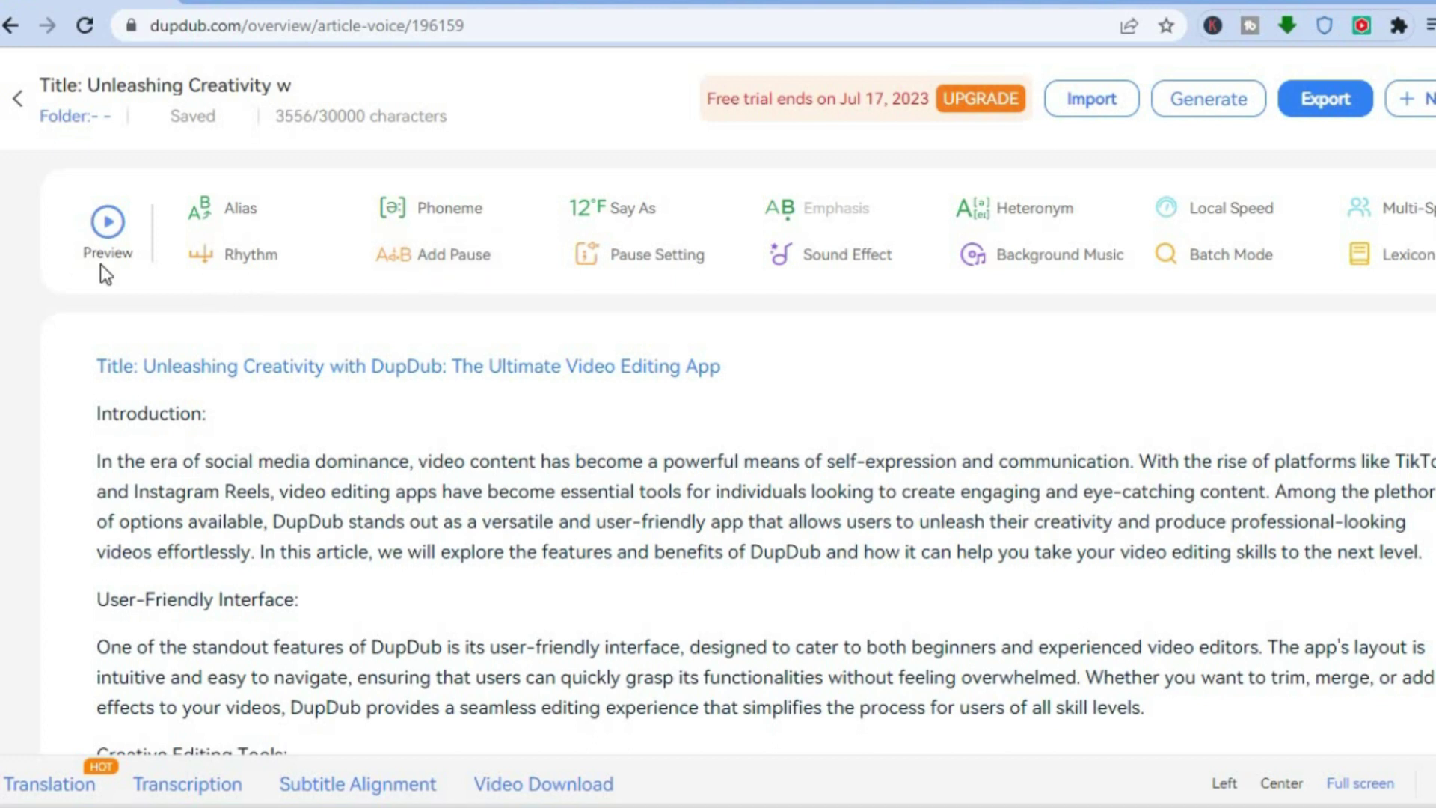
click(105, 230)
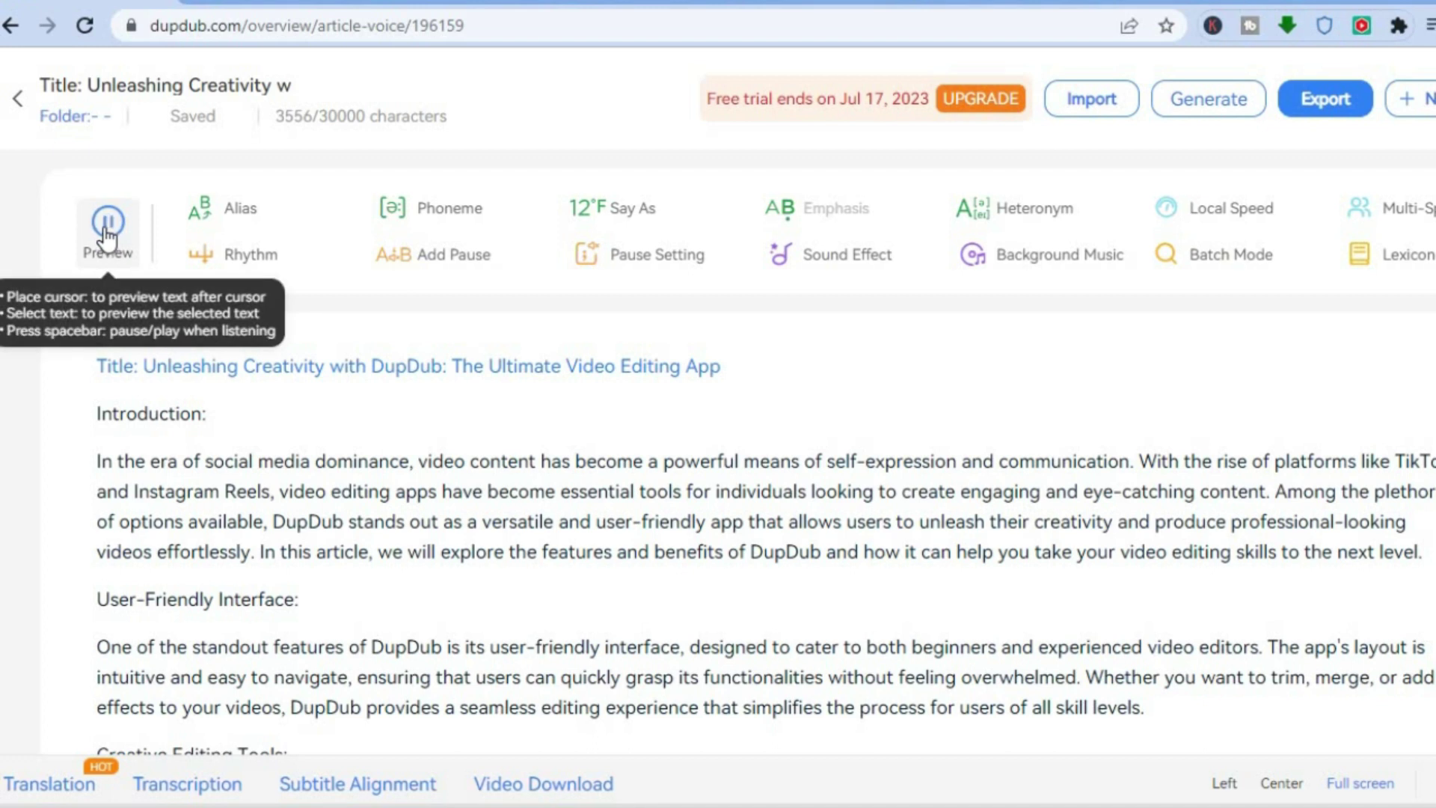
click(105, 230)
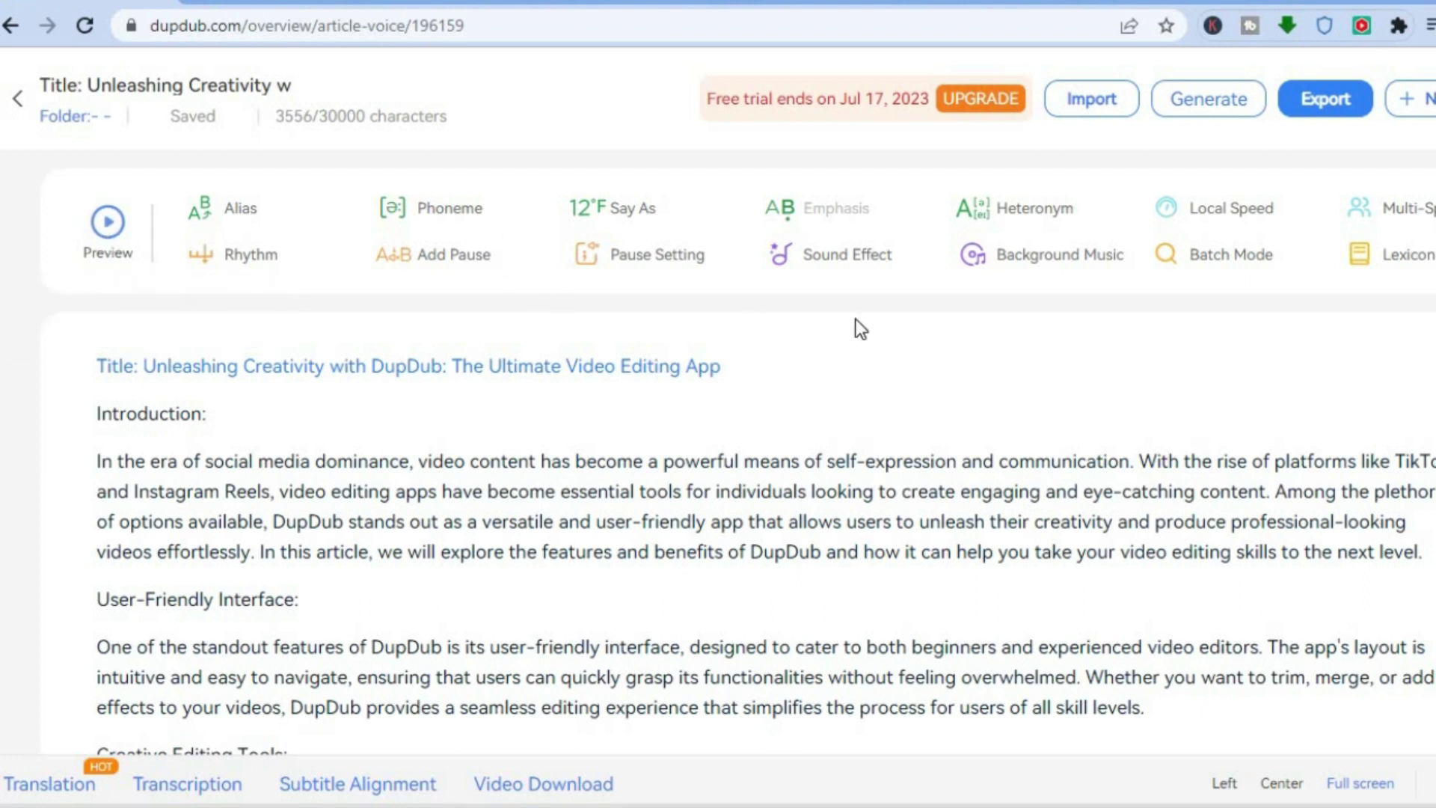
Look through the built-in background music tracks and the custom music option without adding any music
click(1050, 258)
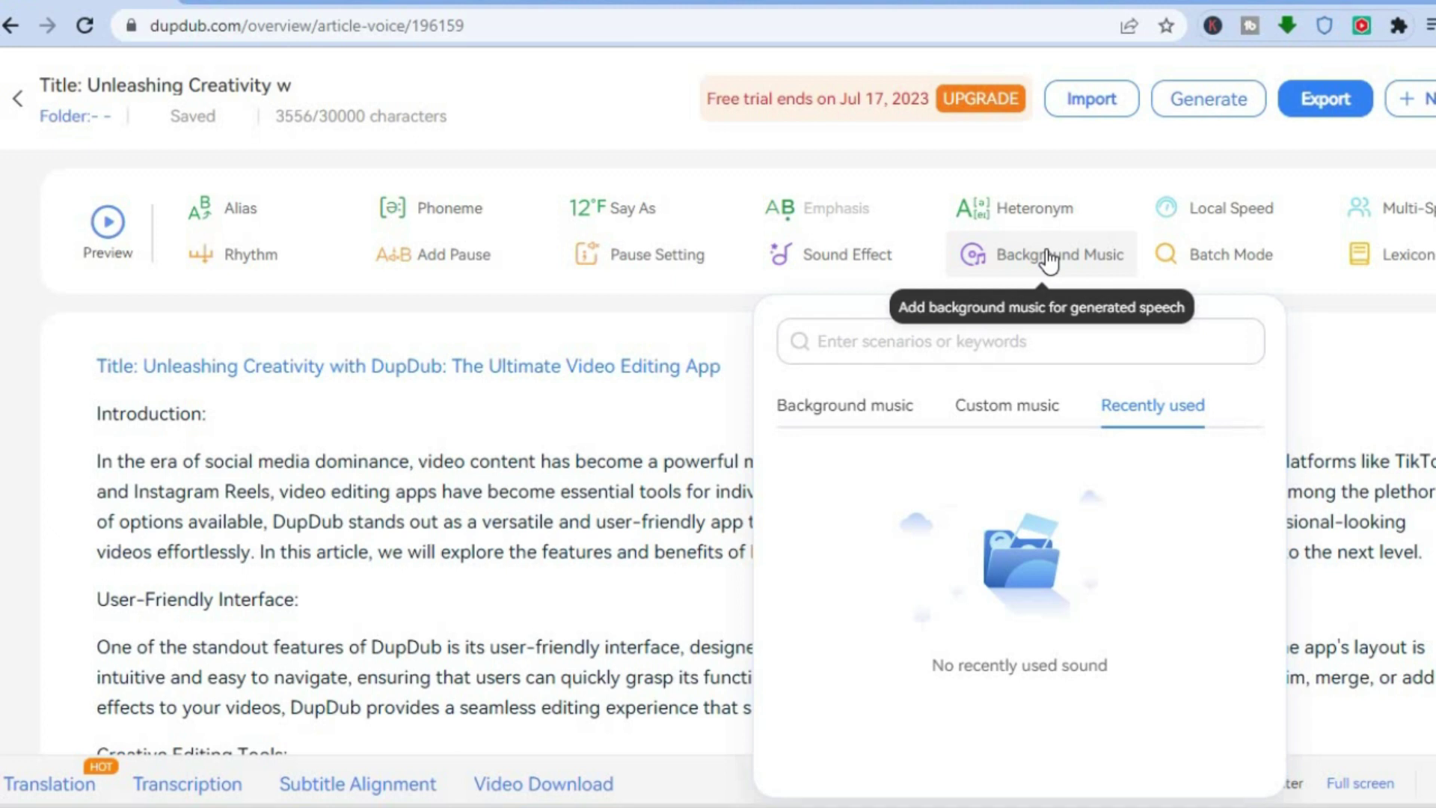
click(828, 416)
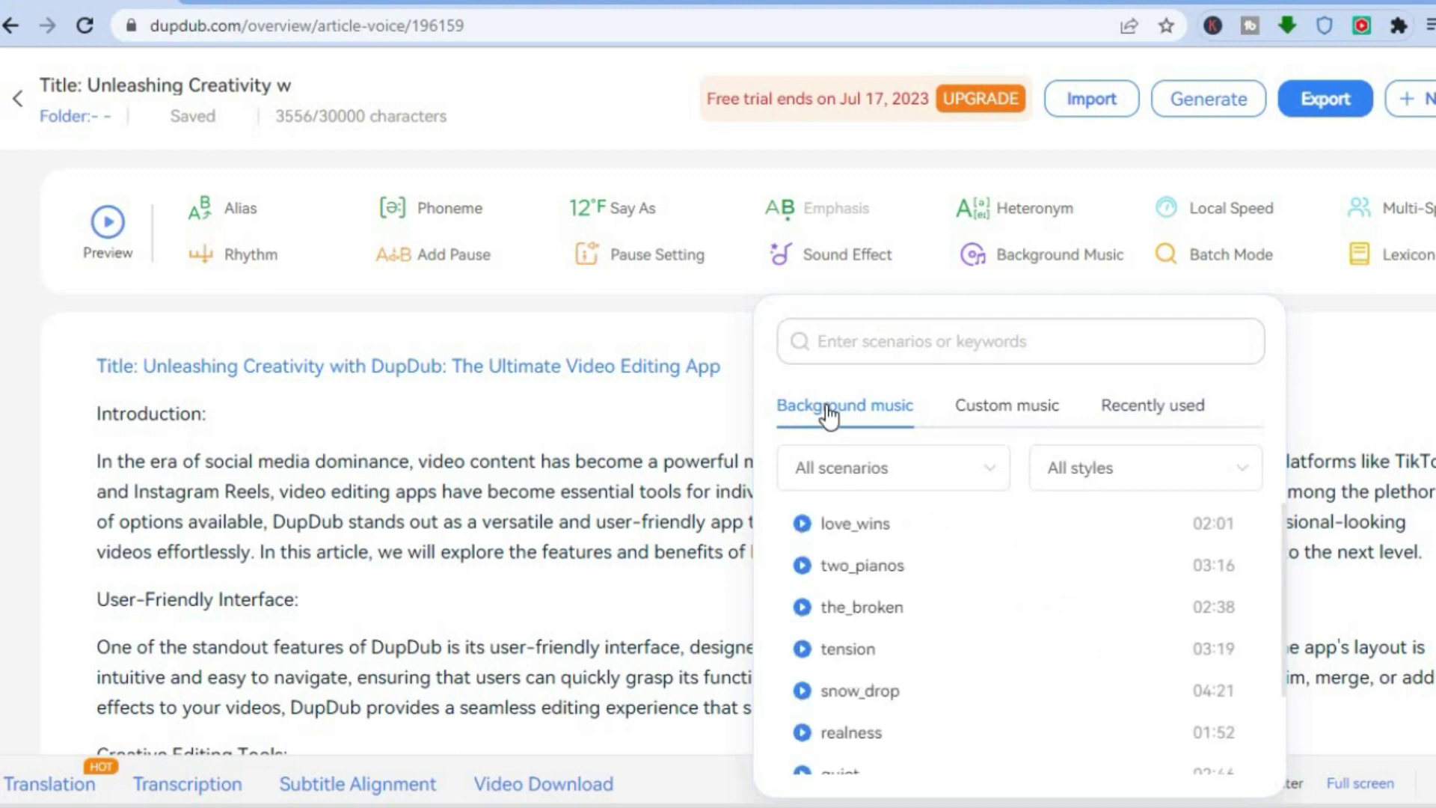
click(1009, 408)
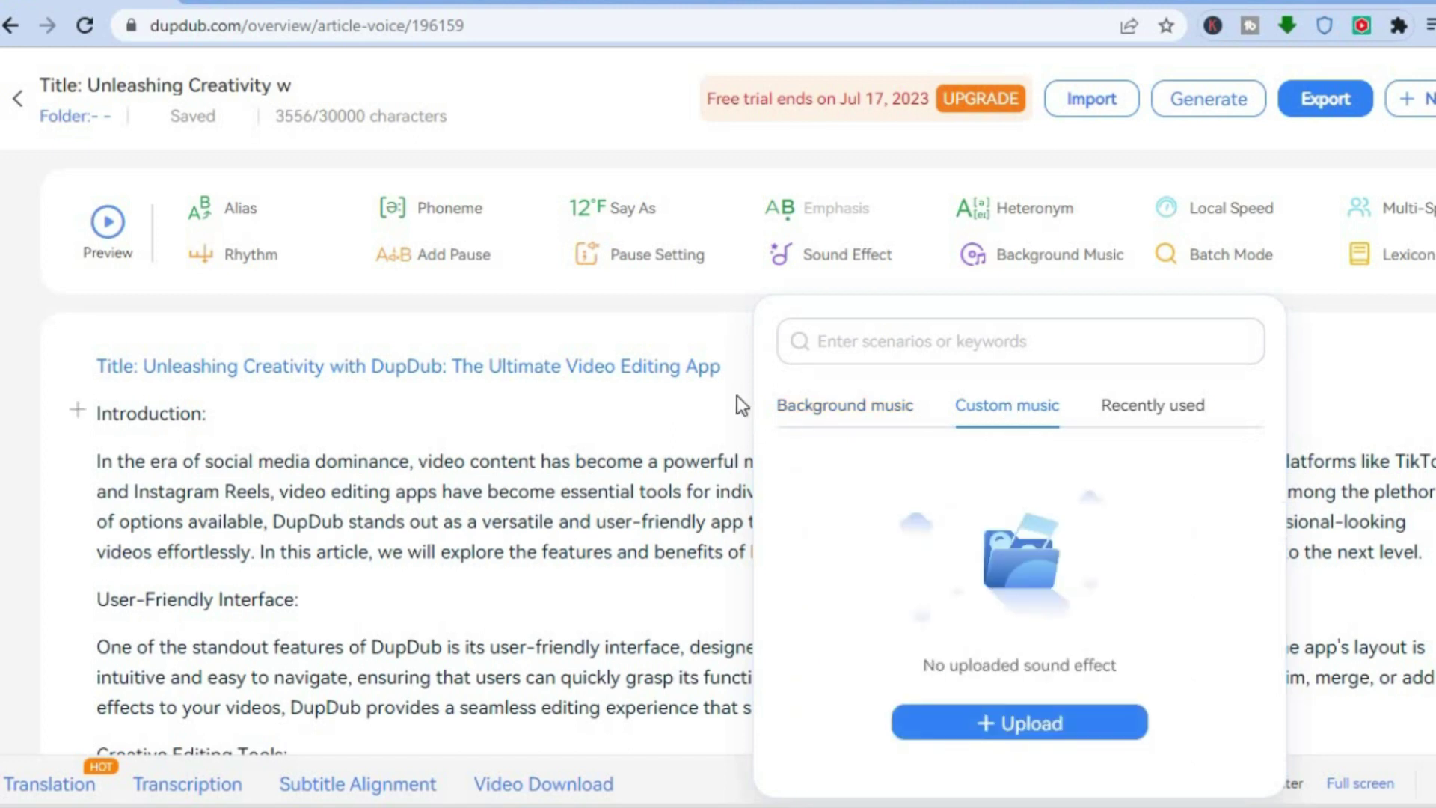
click(641, 417)
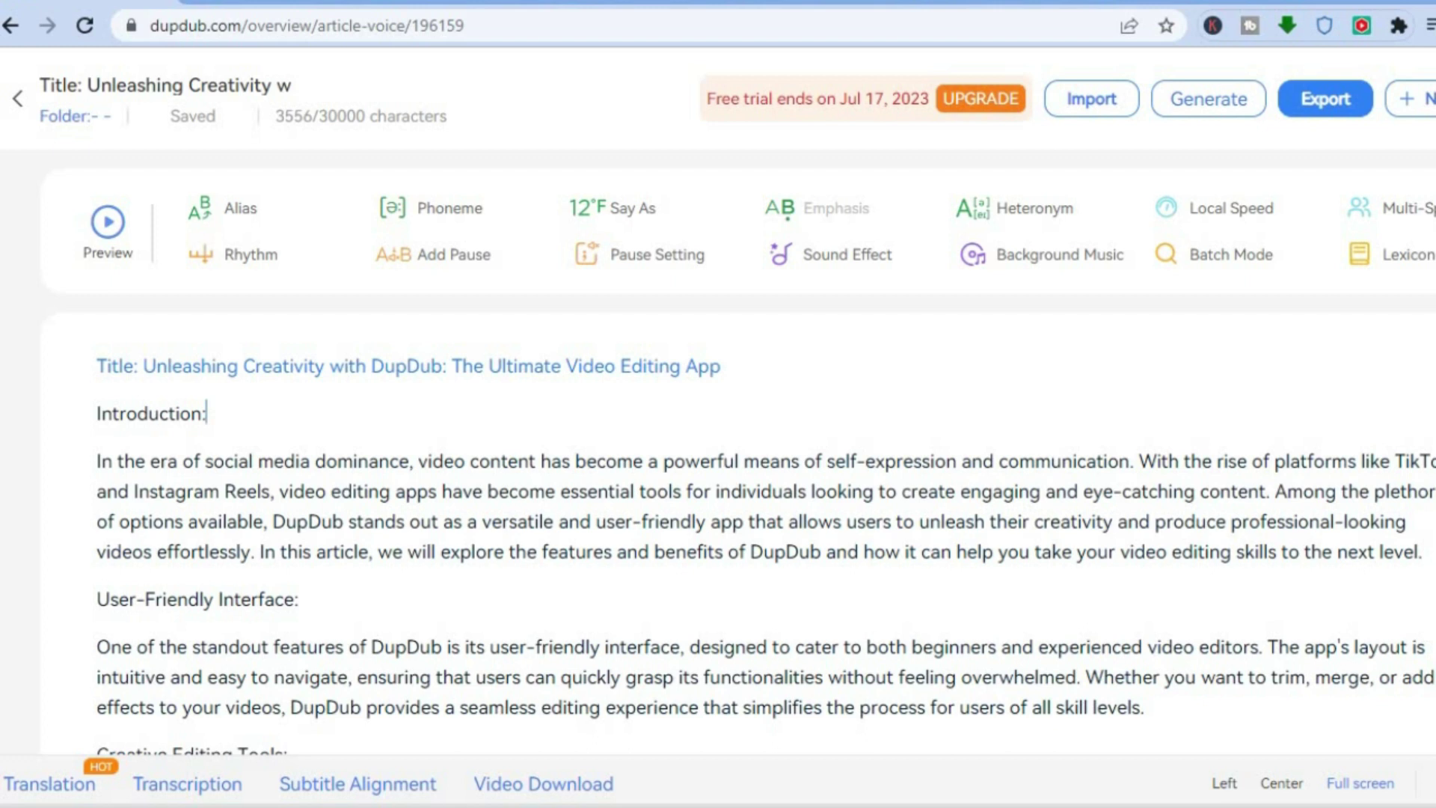
Review the rest of the generated article and open the Video Download tool
scroll(718, 523, down, 15)
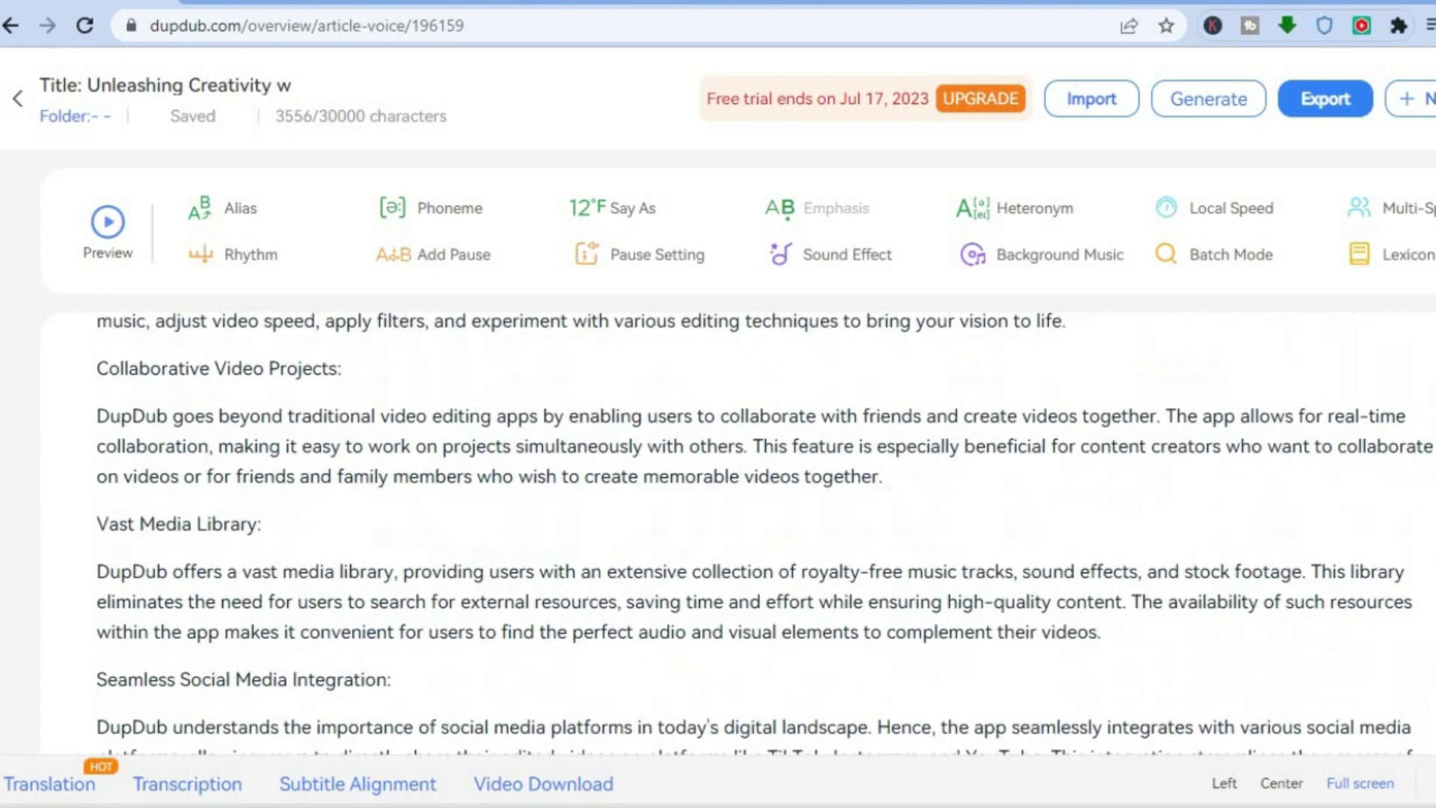
scroll(718, 523, up, 3)
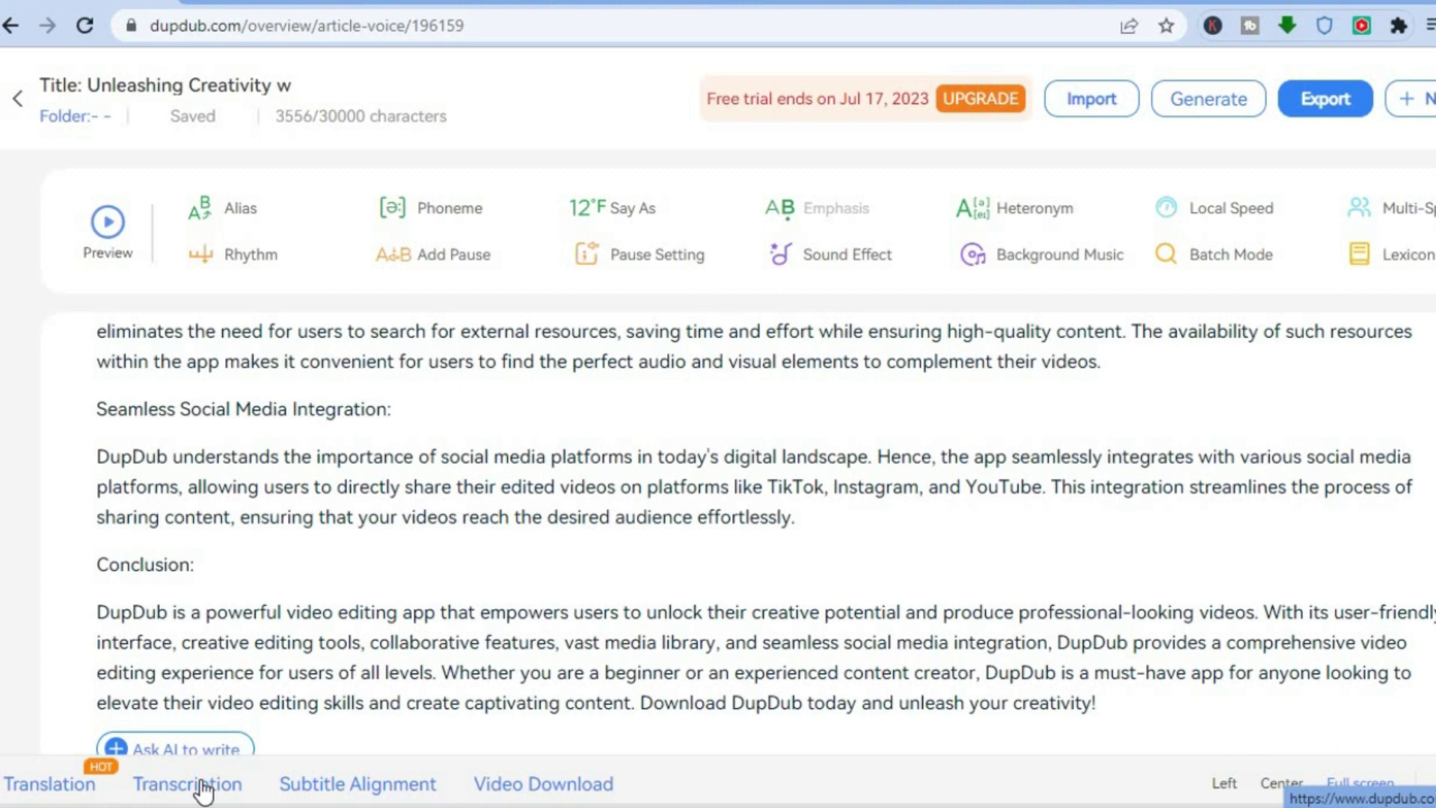
click(527, 784)
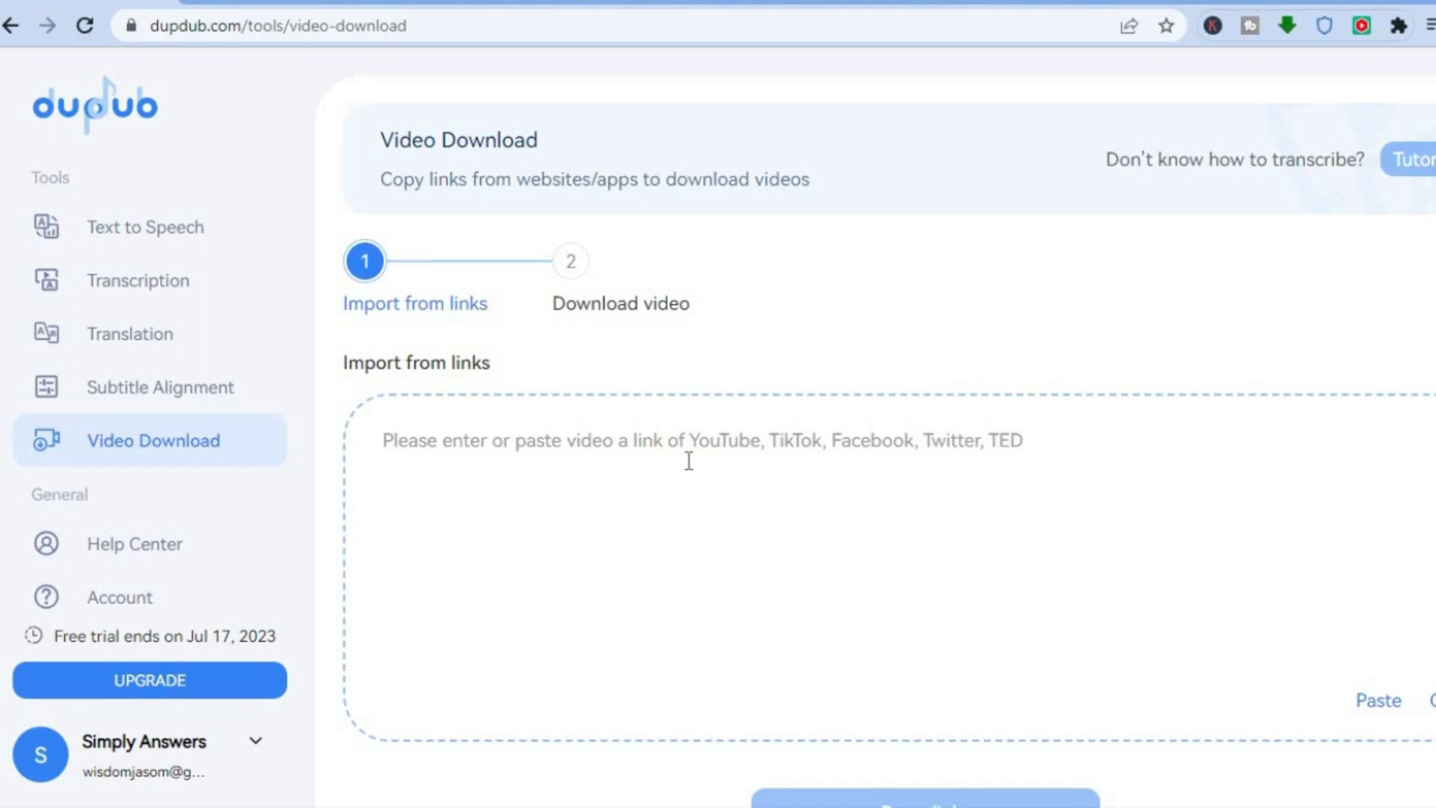
Switch to the Simple Answers YouTube channel and copy the share link of the "HOW TO GET VERIFIED ON INSTAGRAM 2023" video
click(620, 6)
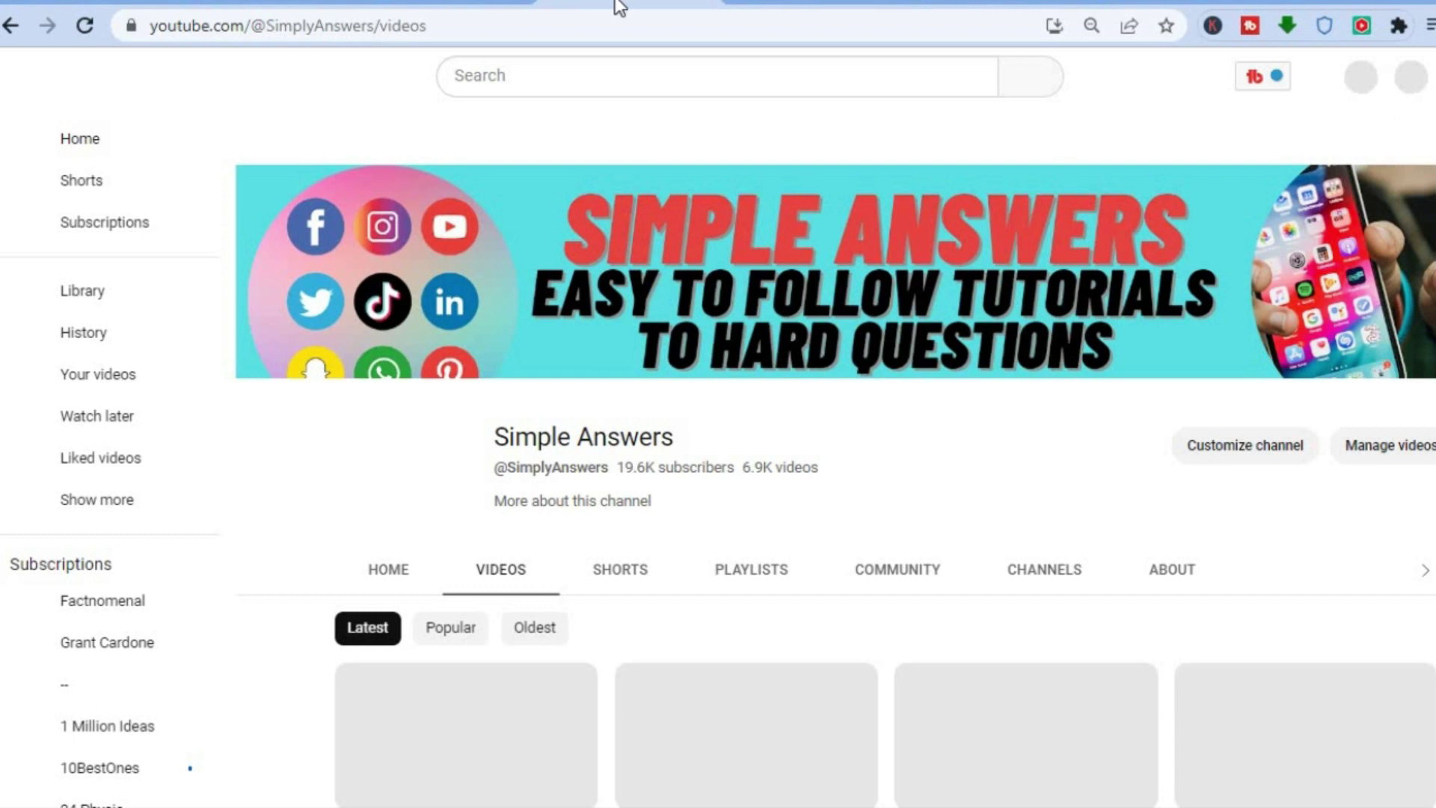
scroll(729, 303, down, 1)
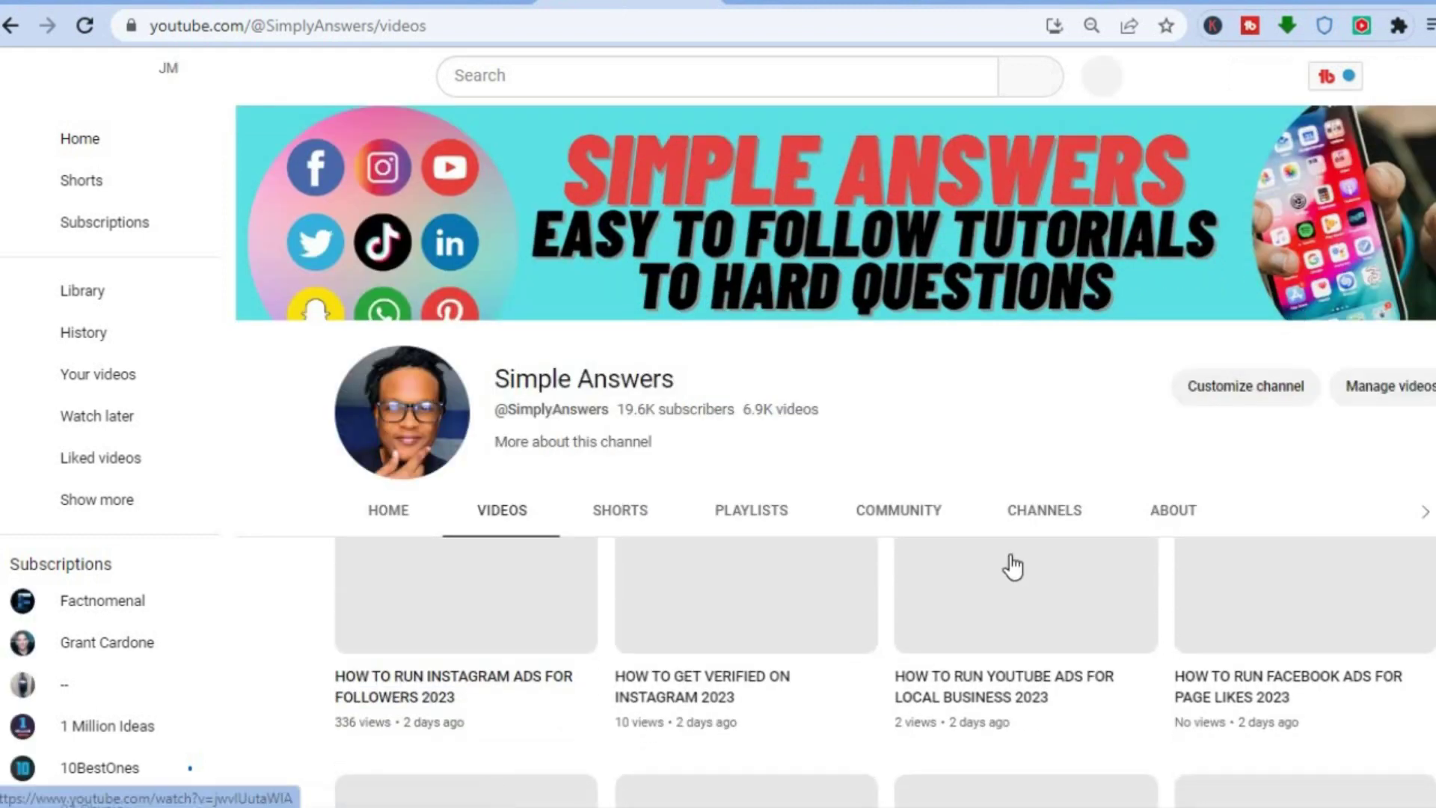
scroll(1002, 583, down, 1)
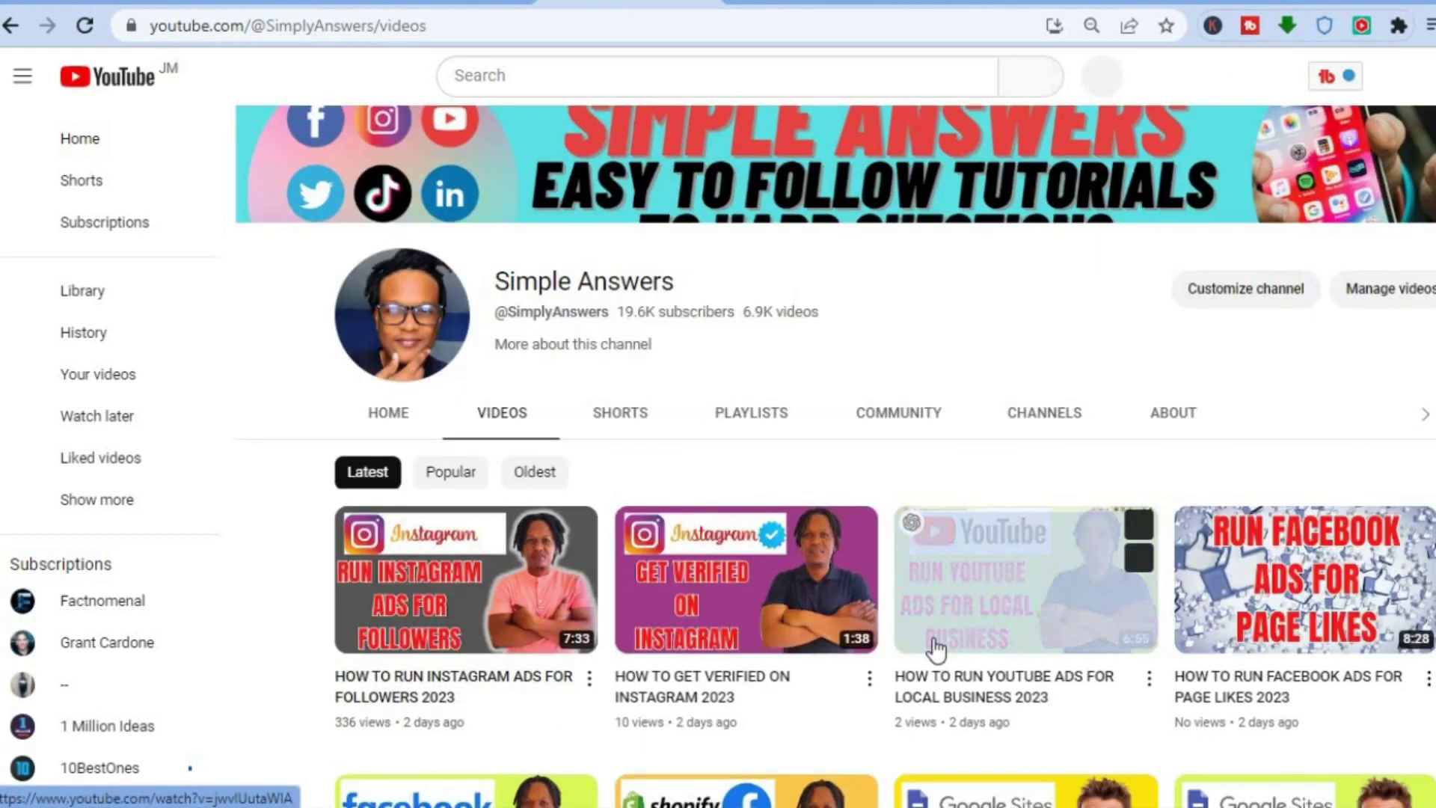
click(869, 679)
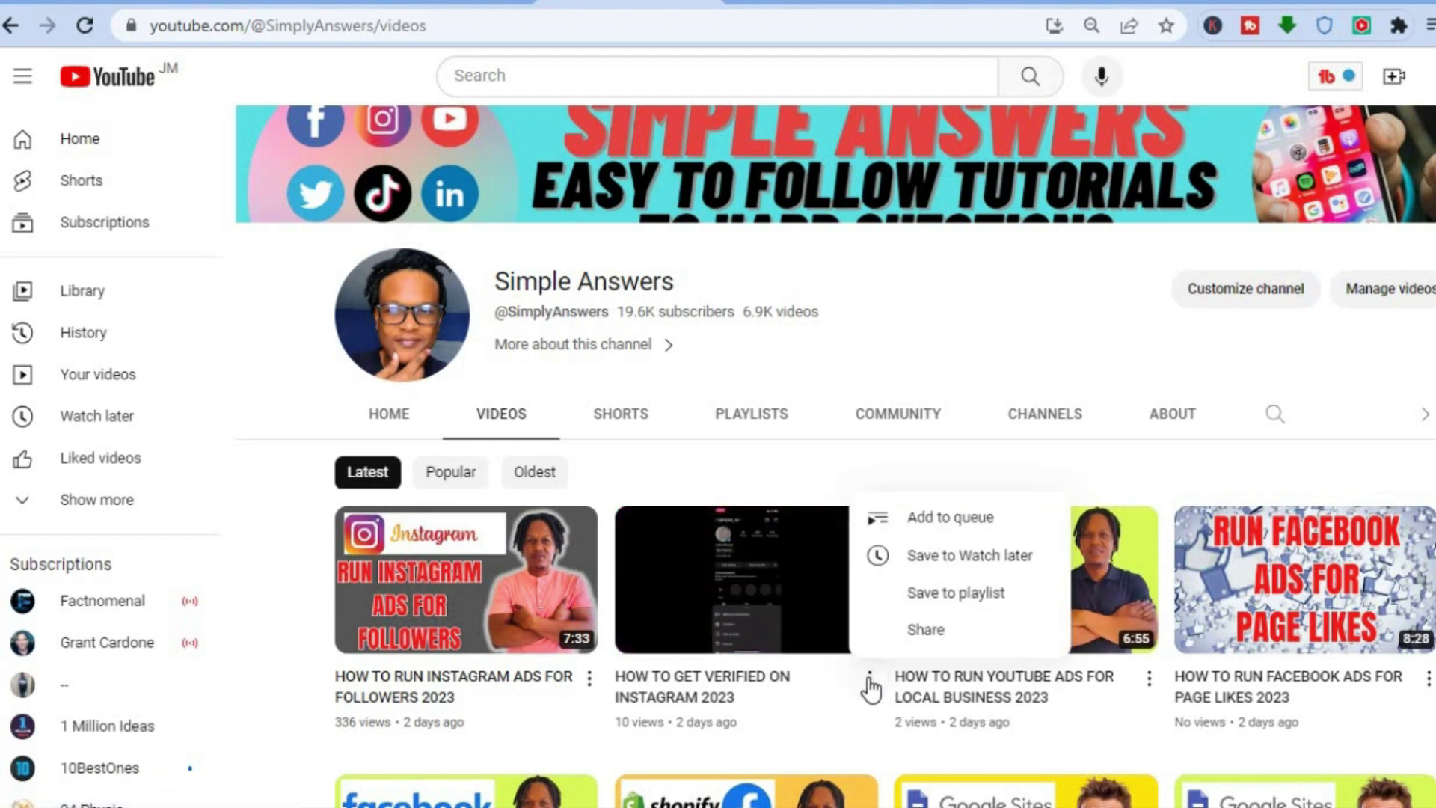
click(921, 634)
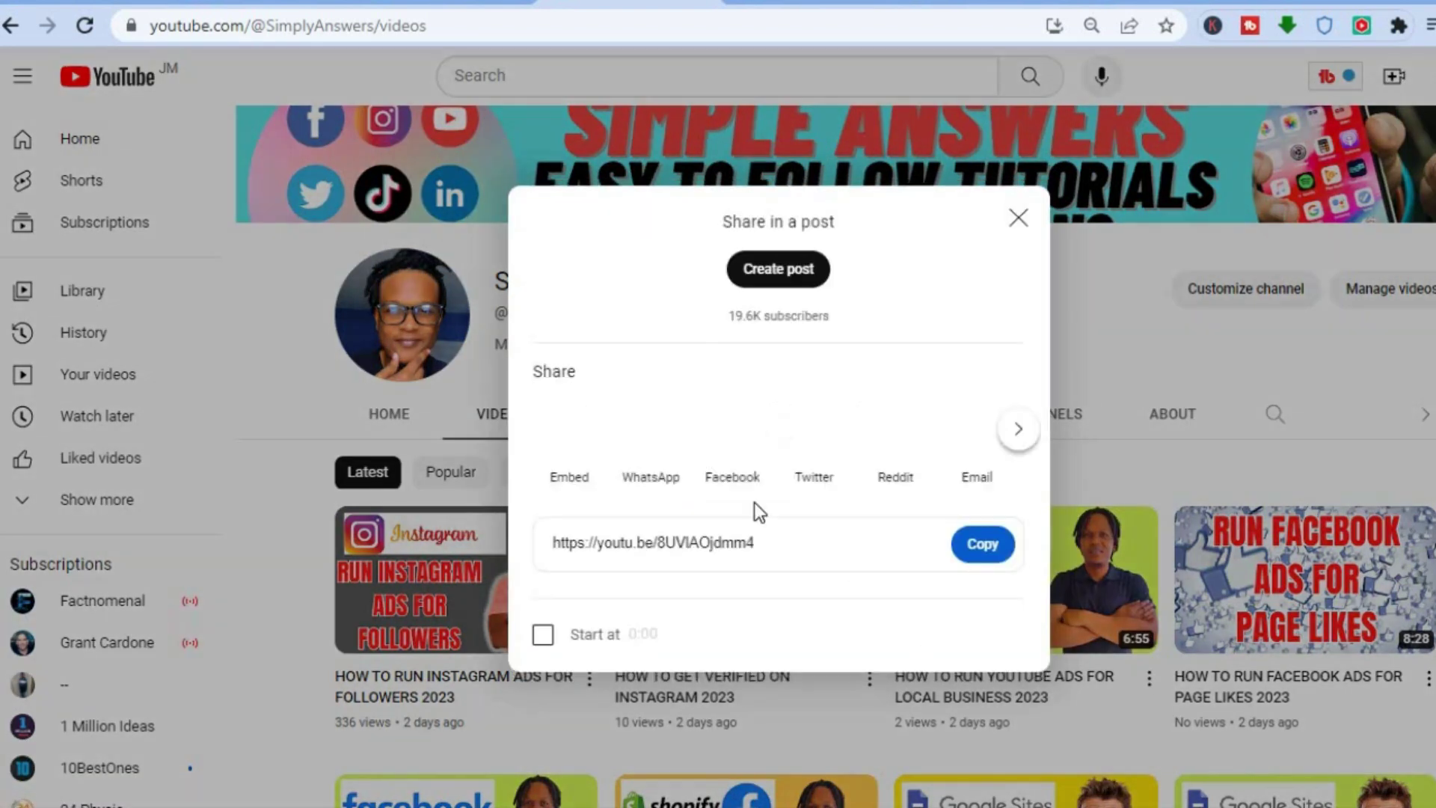
click(980, 541)
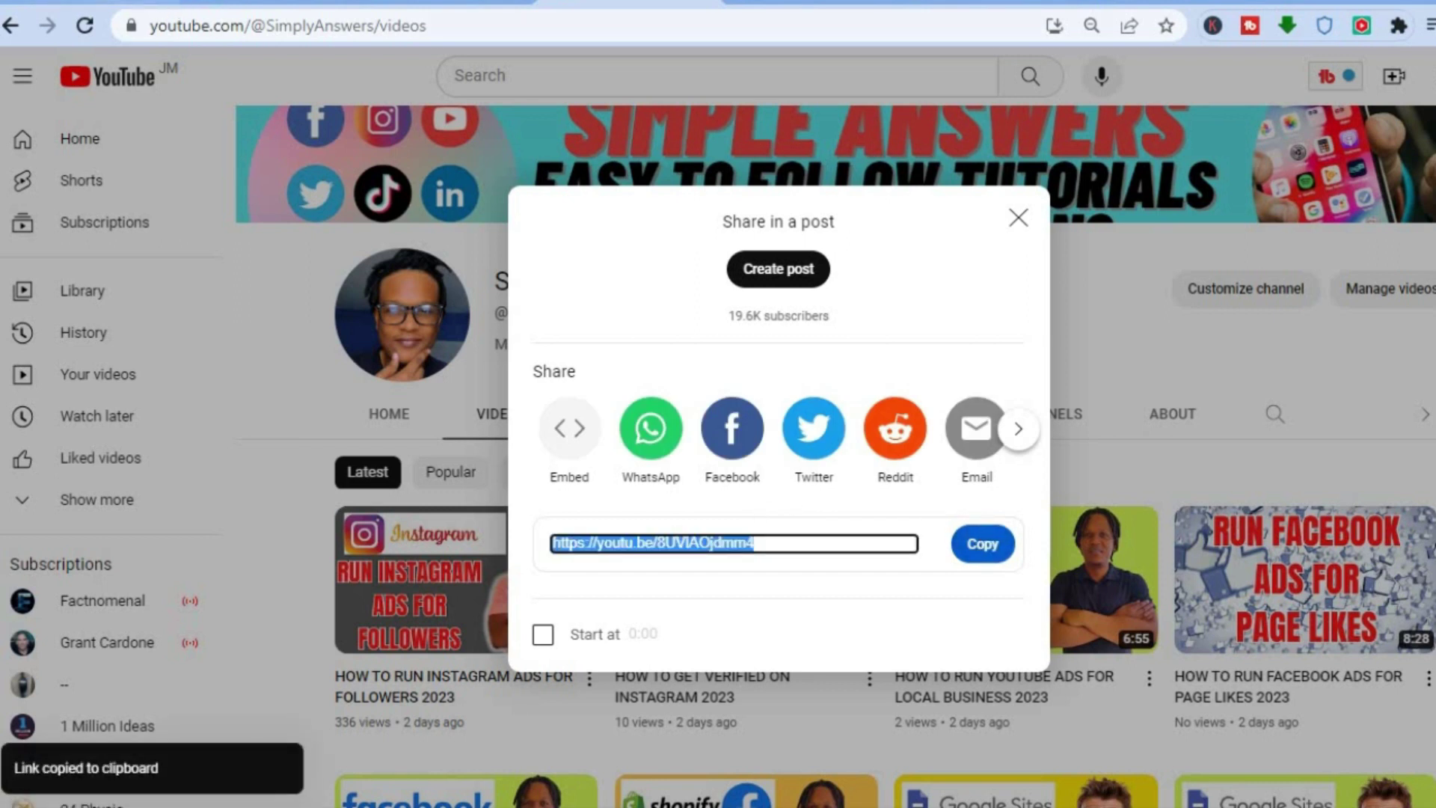
key(ctrl+Tab)
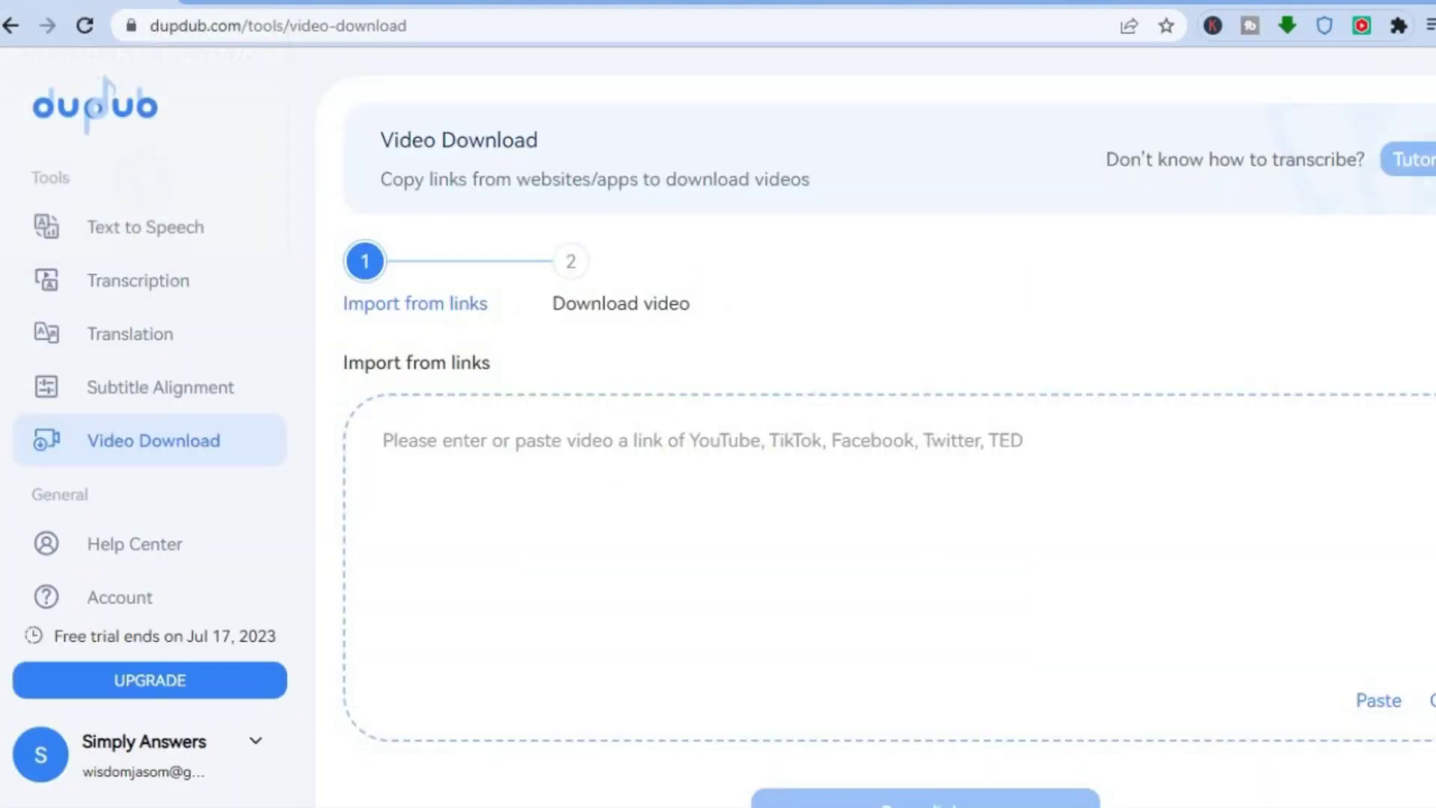
right_click(449, 438)
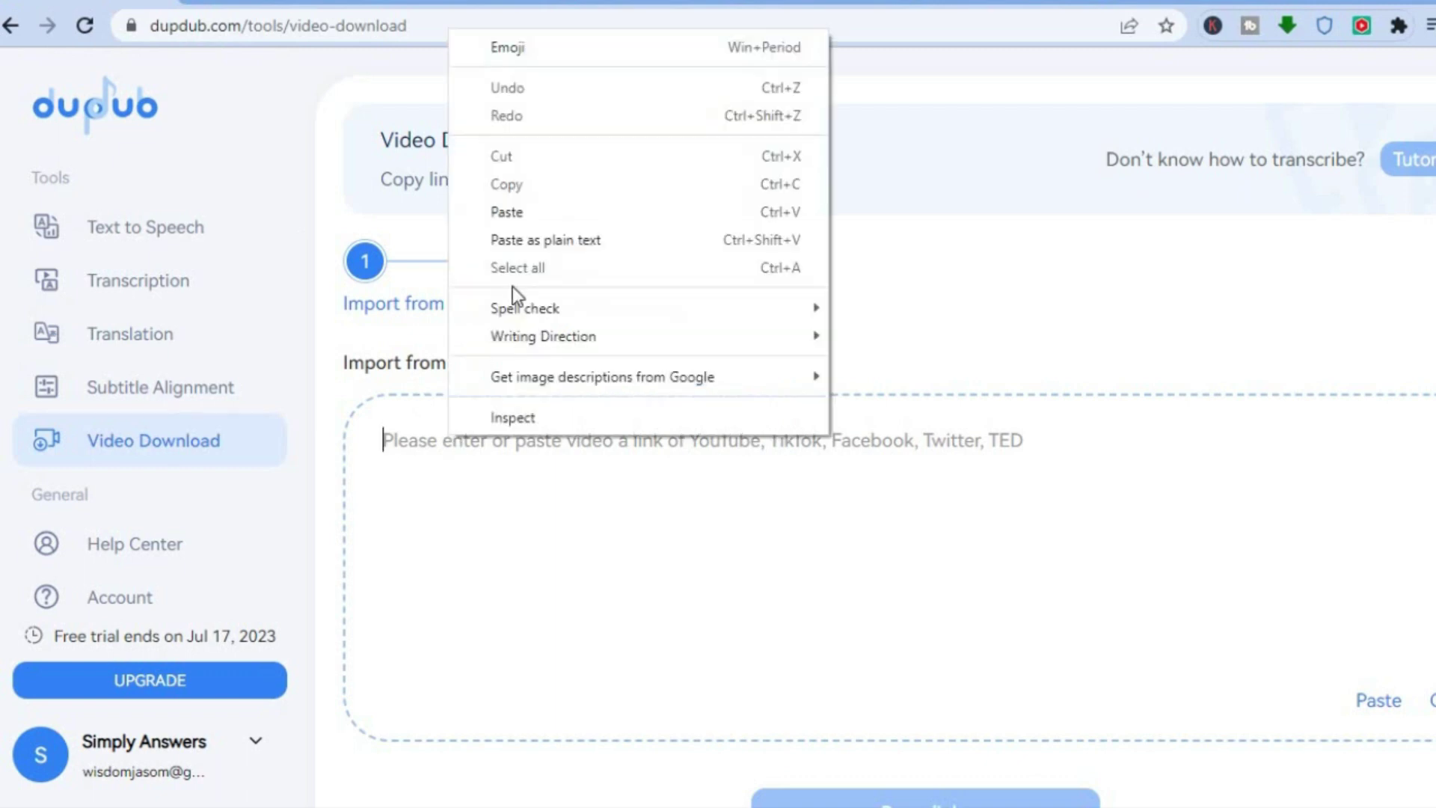
click(512, 212)
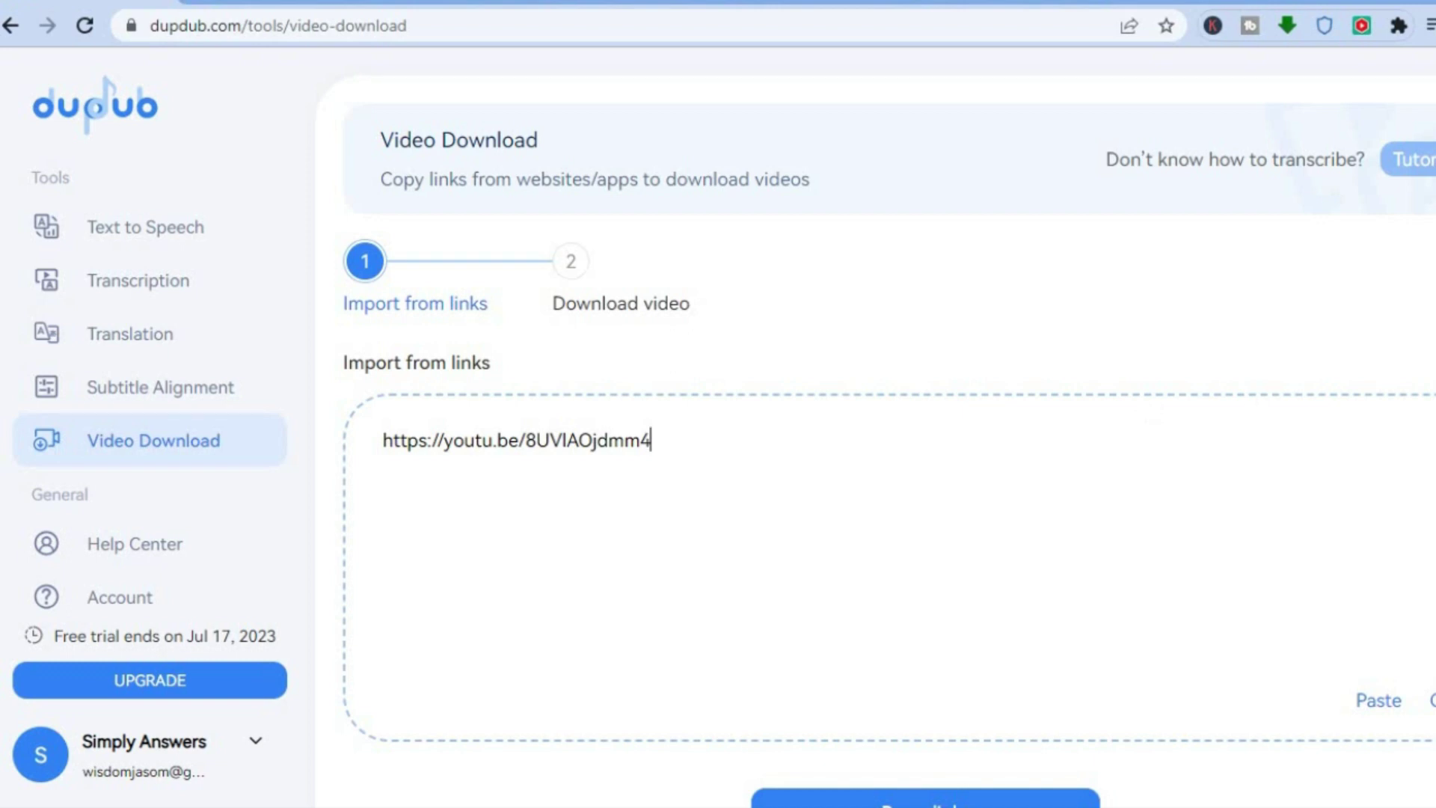
scroll(877, 435, down, 1)
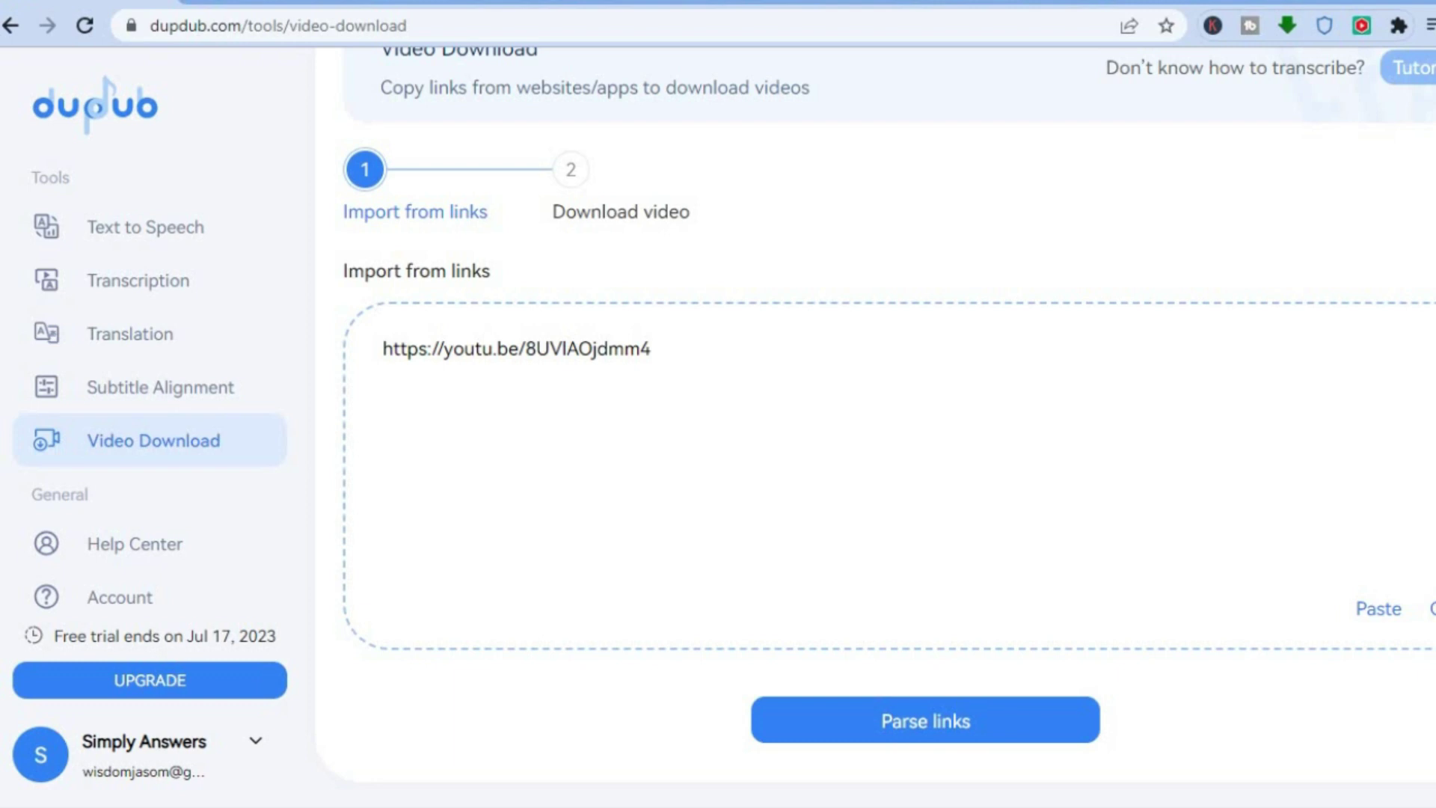
click(957, 719)
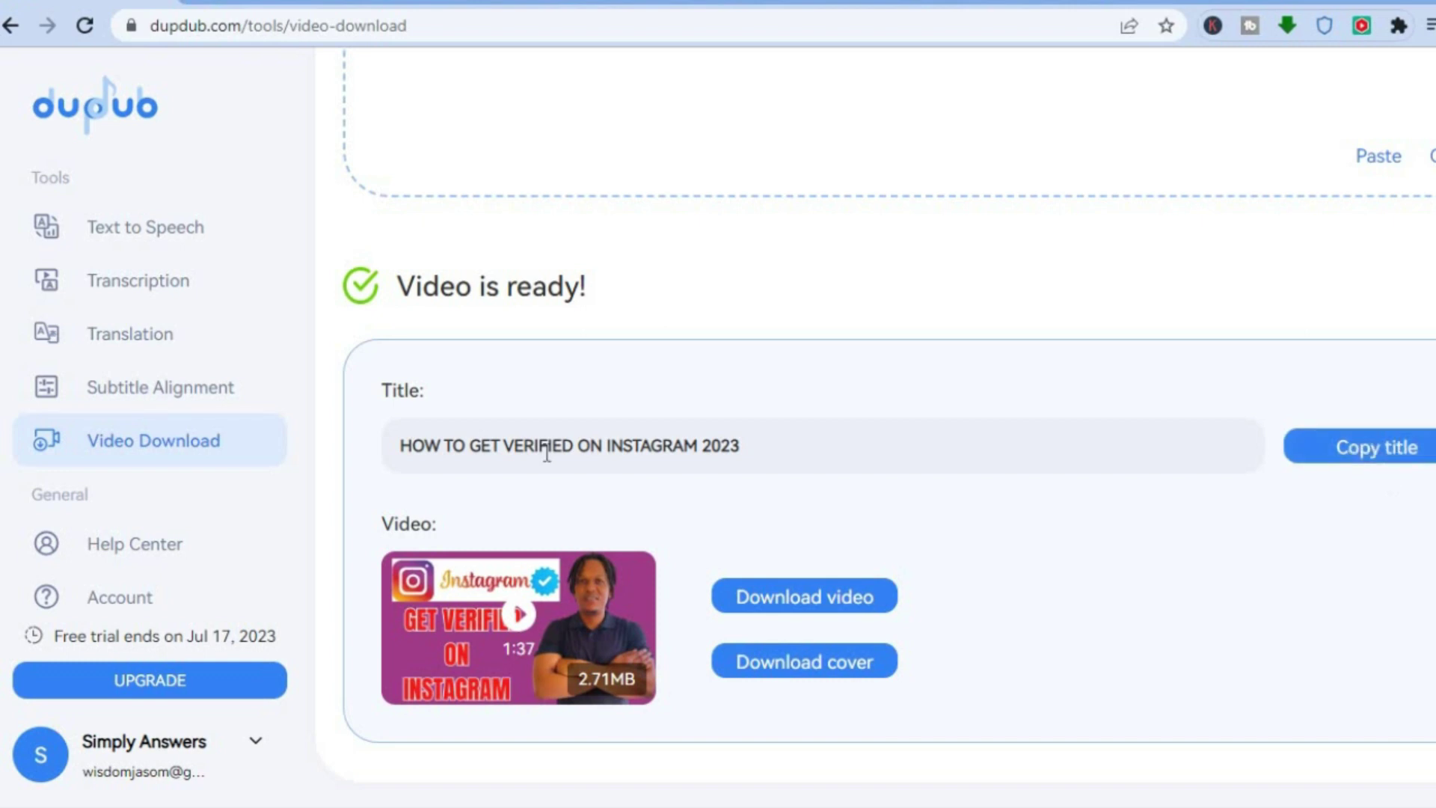
click(139, 335)
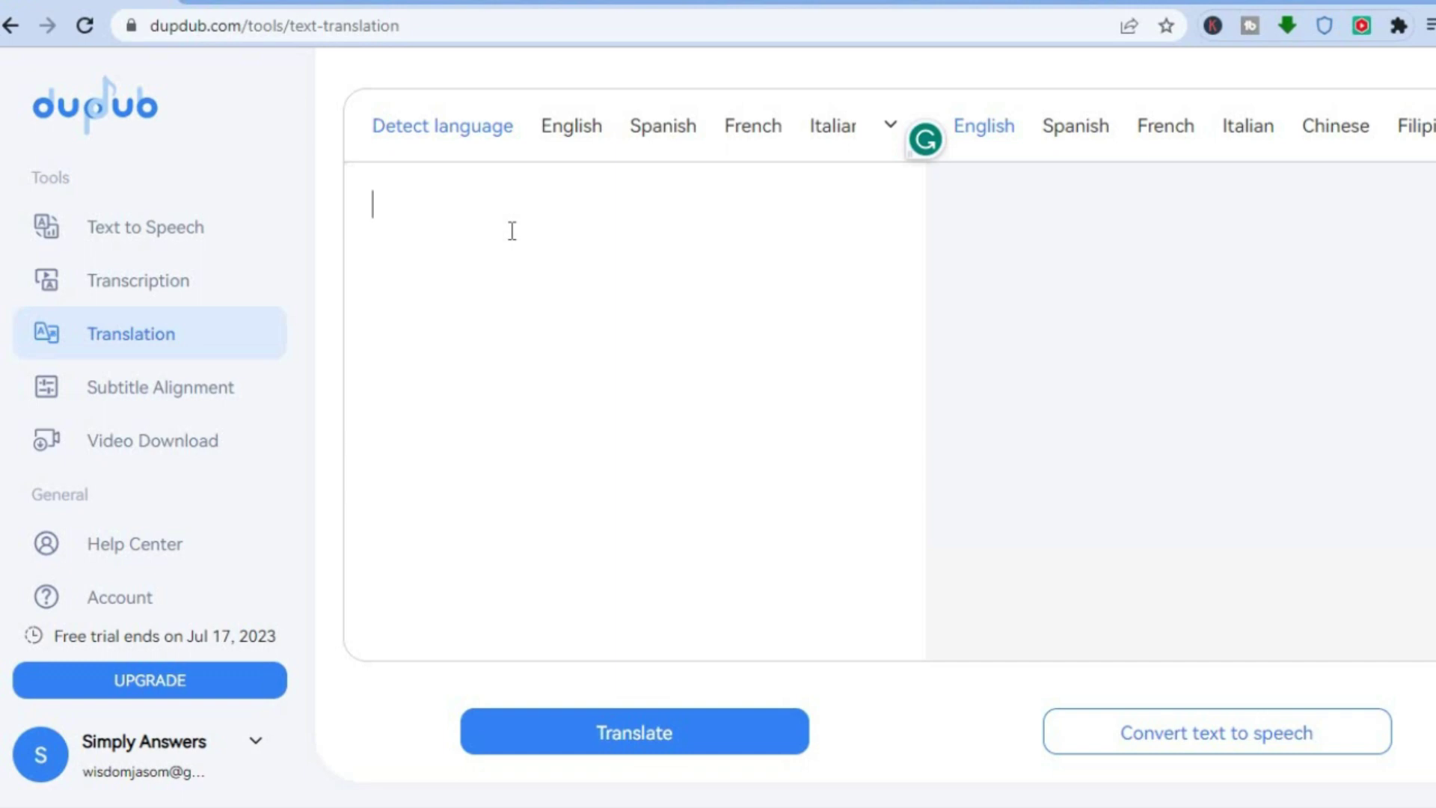
click(133, 290)
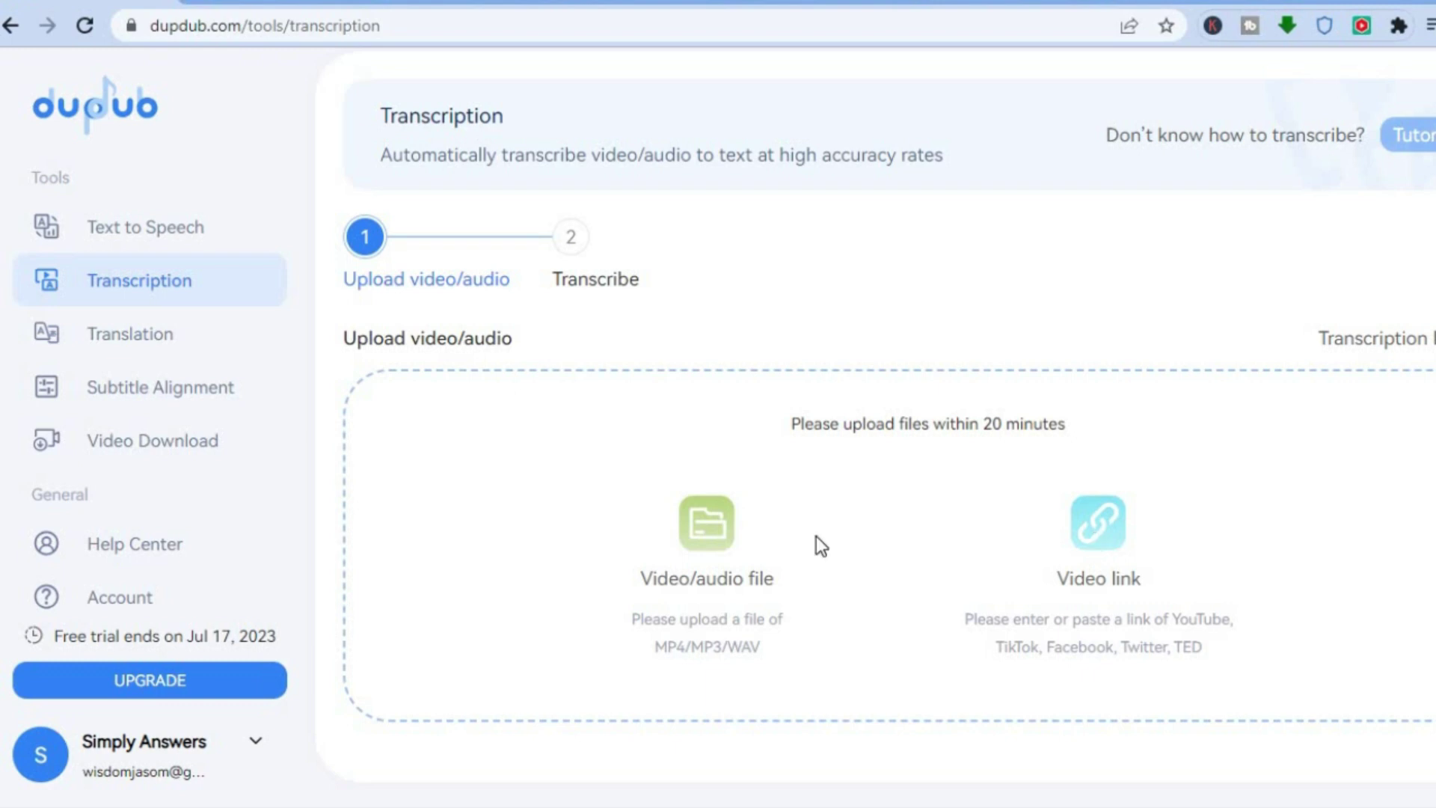
click(1105, 519)
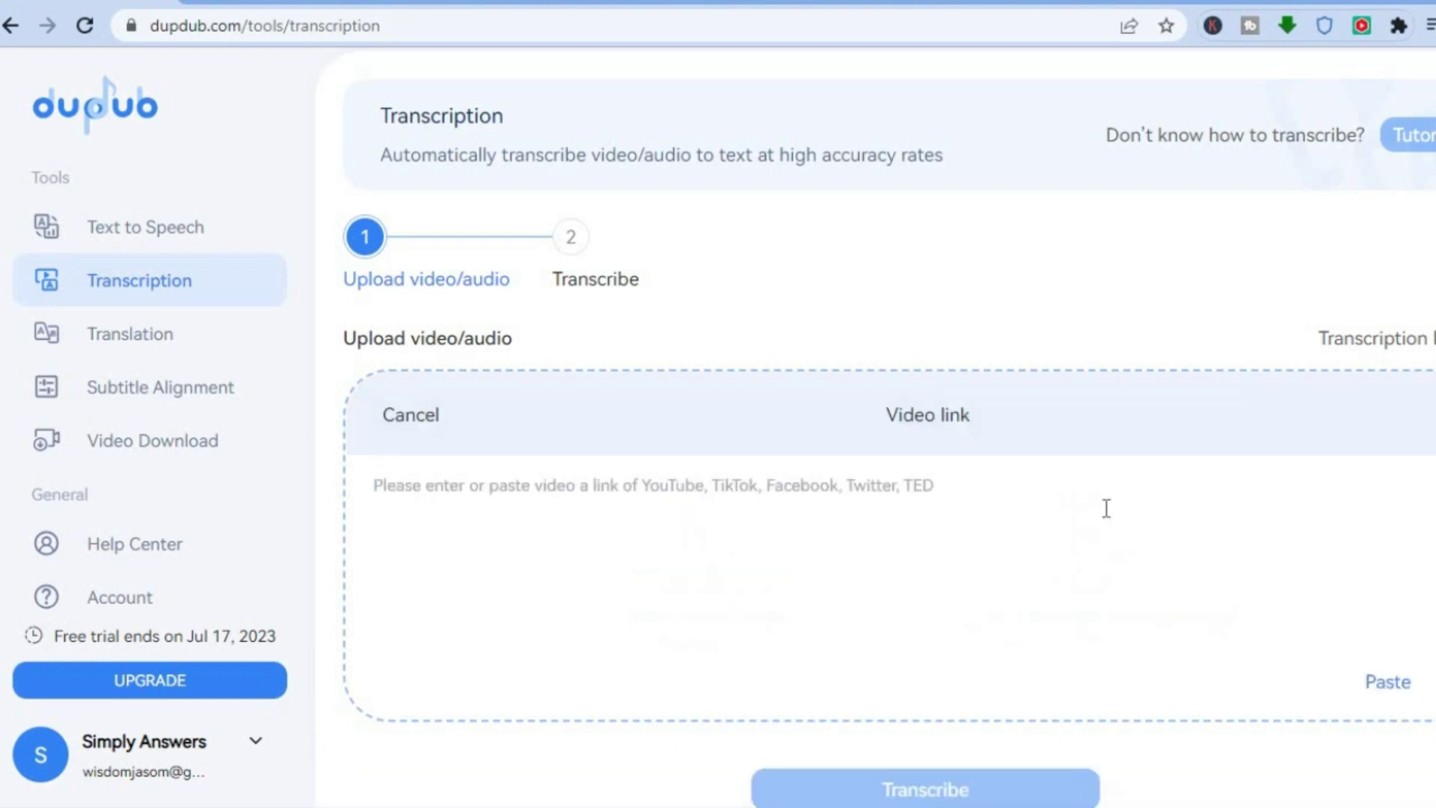
right_click(768, 486)
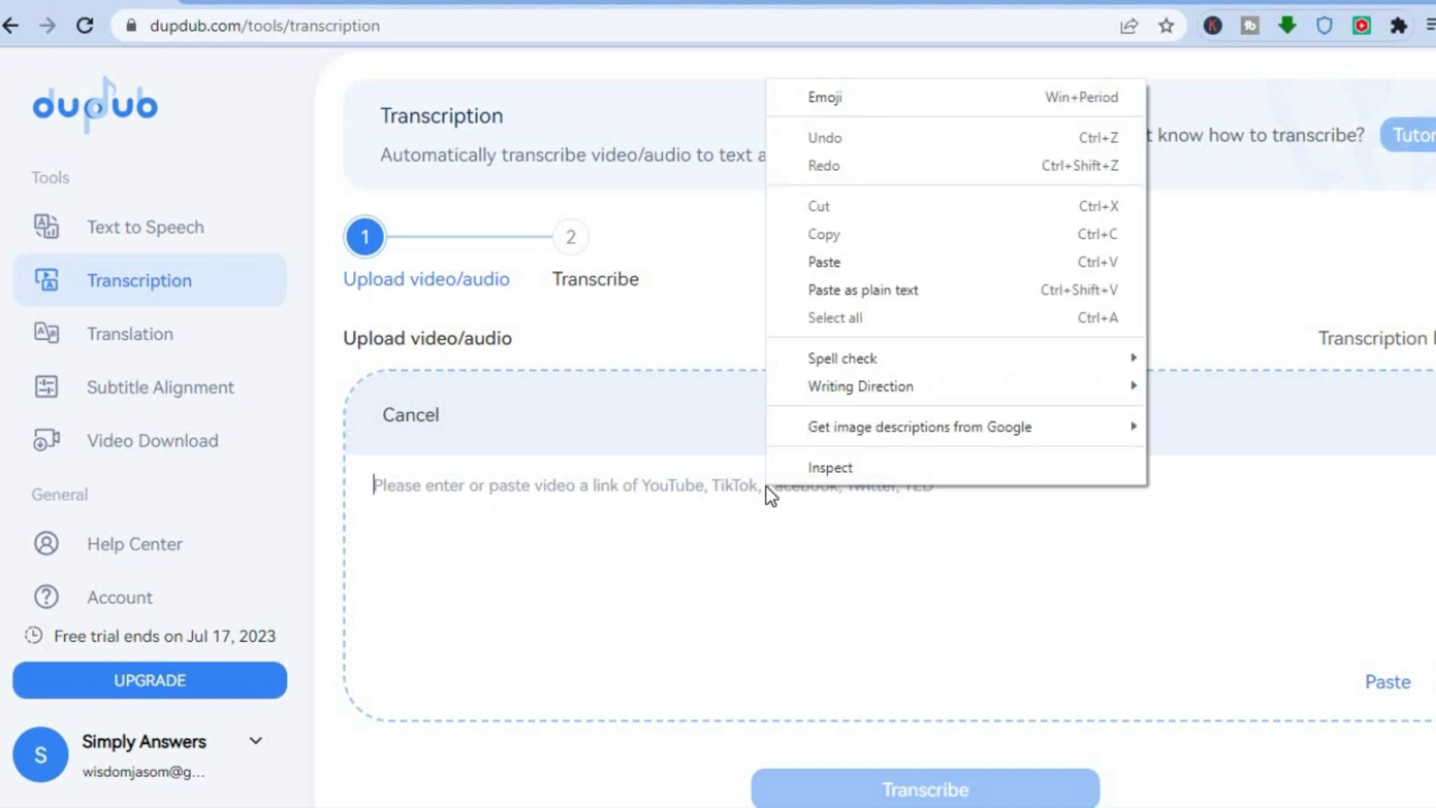
click(838, 263)
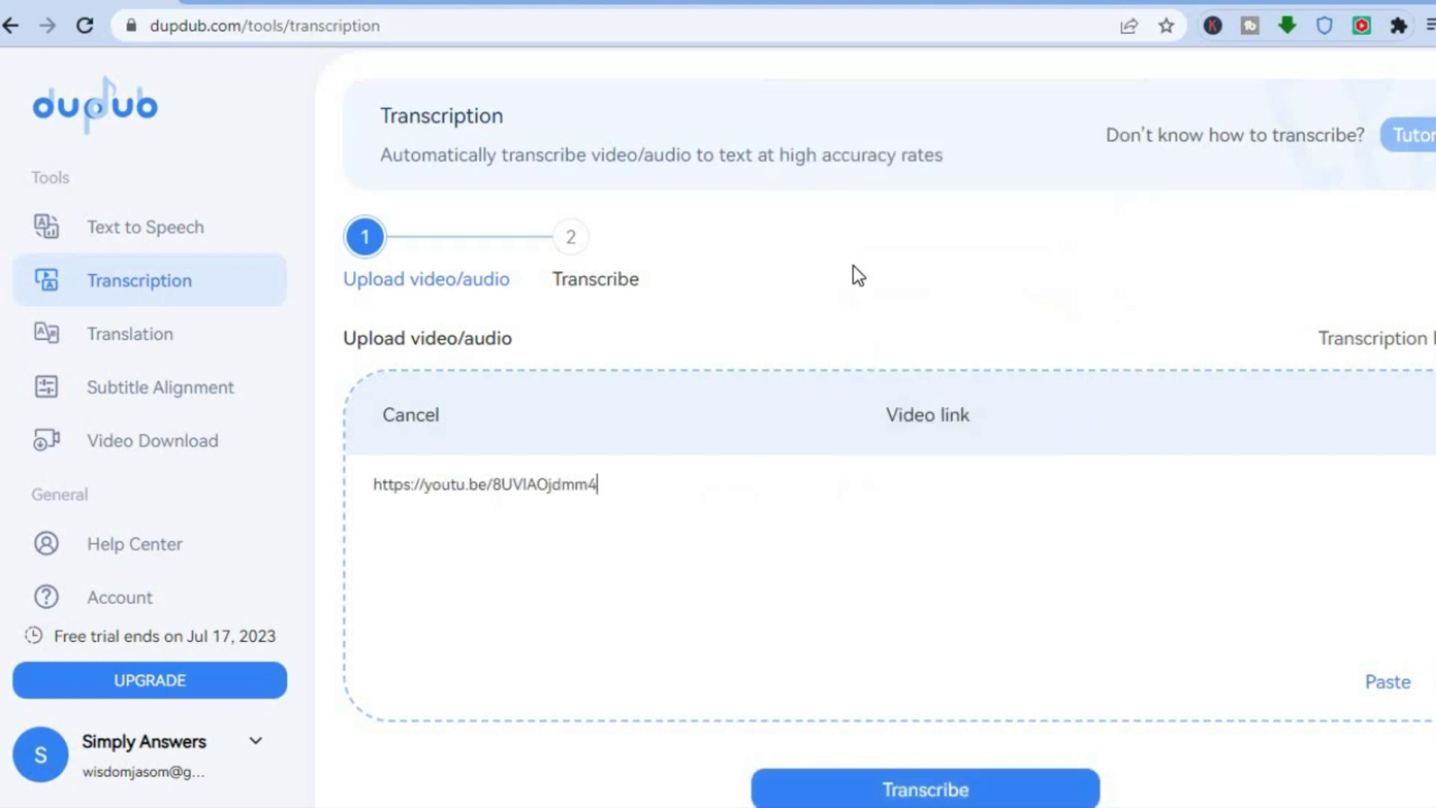
Transcribe the linked "HOW TO GET VERIFIED ON INSTAGRAM 2023" video and review the resulting transcript
click(968, 785)
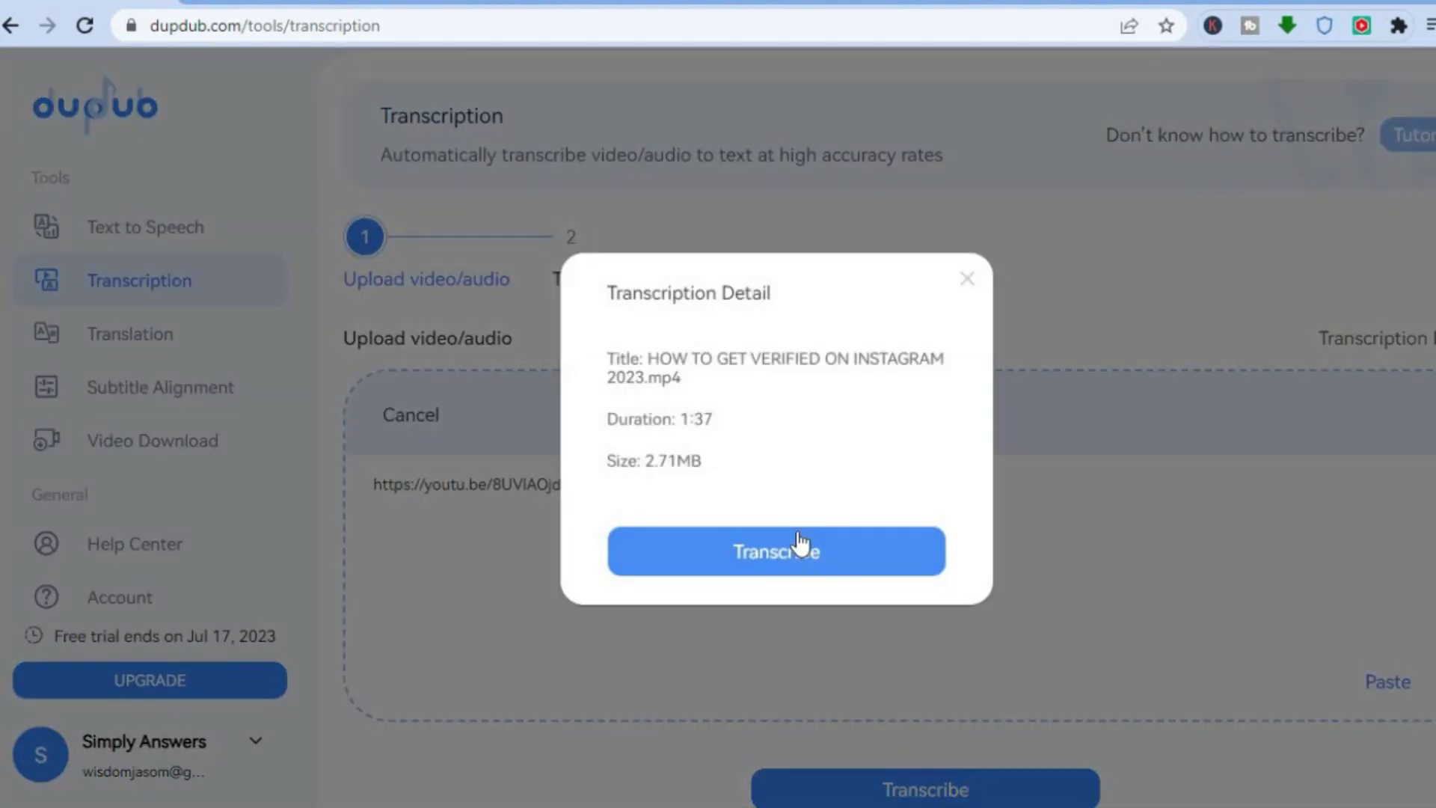
click(797, 560)
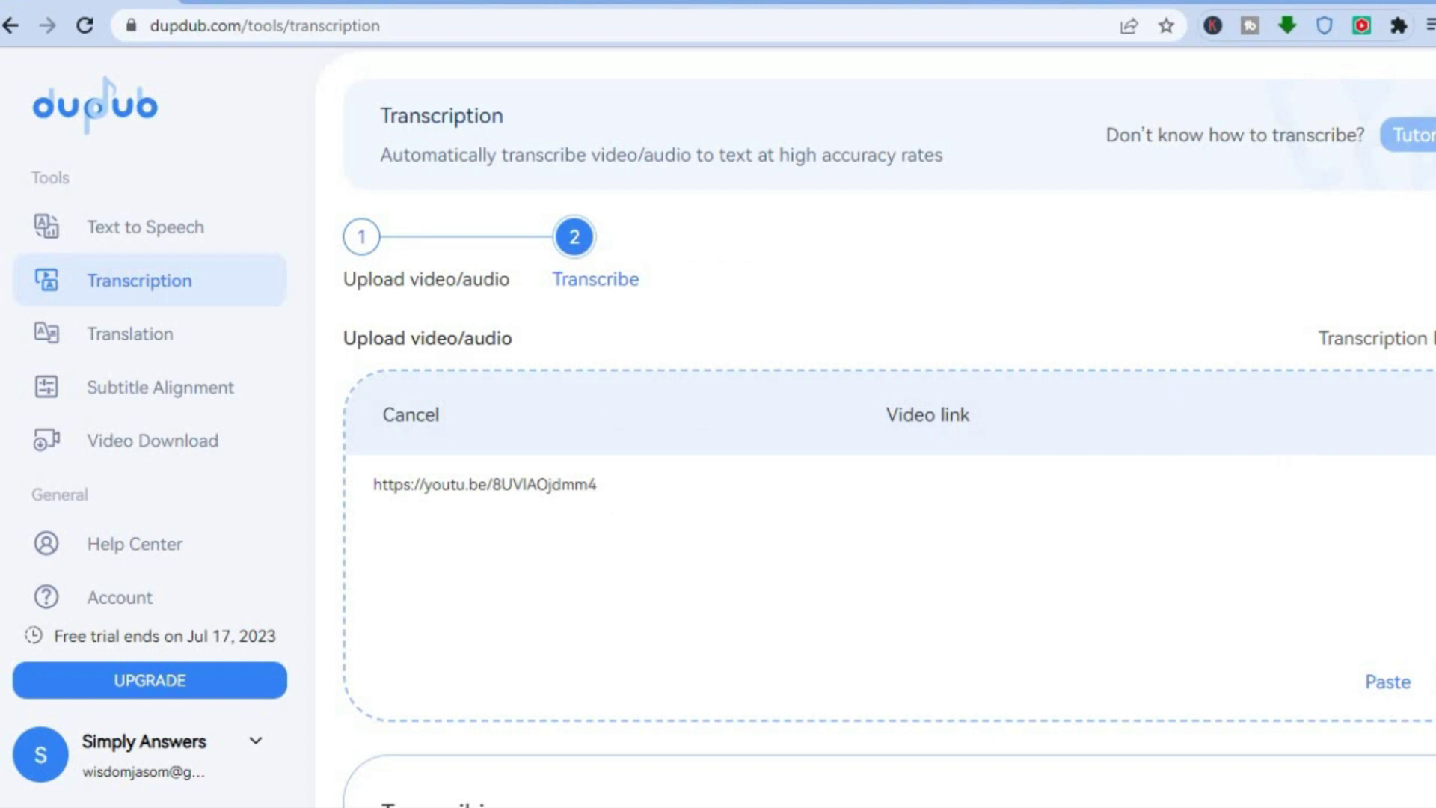
scroll(874, 430, down, 3)
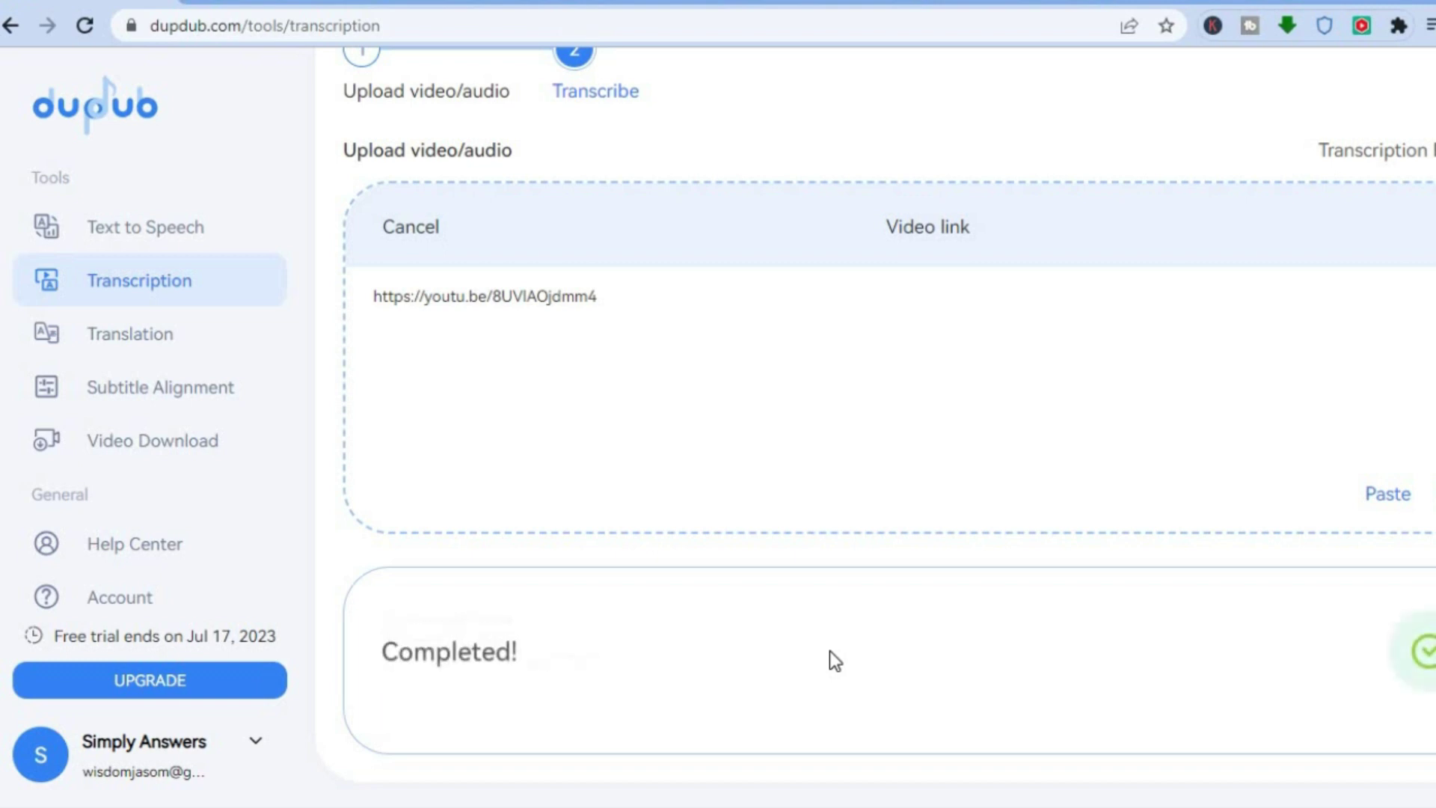
scroll(860, 643, up, 3)
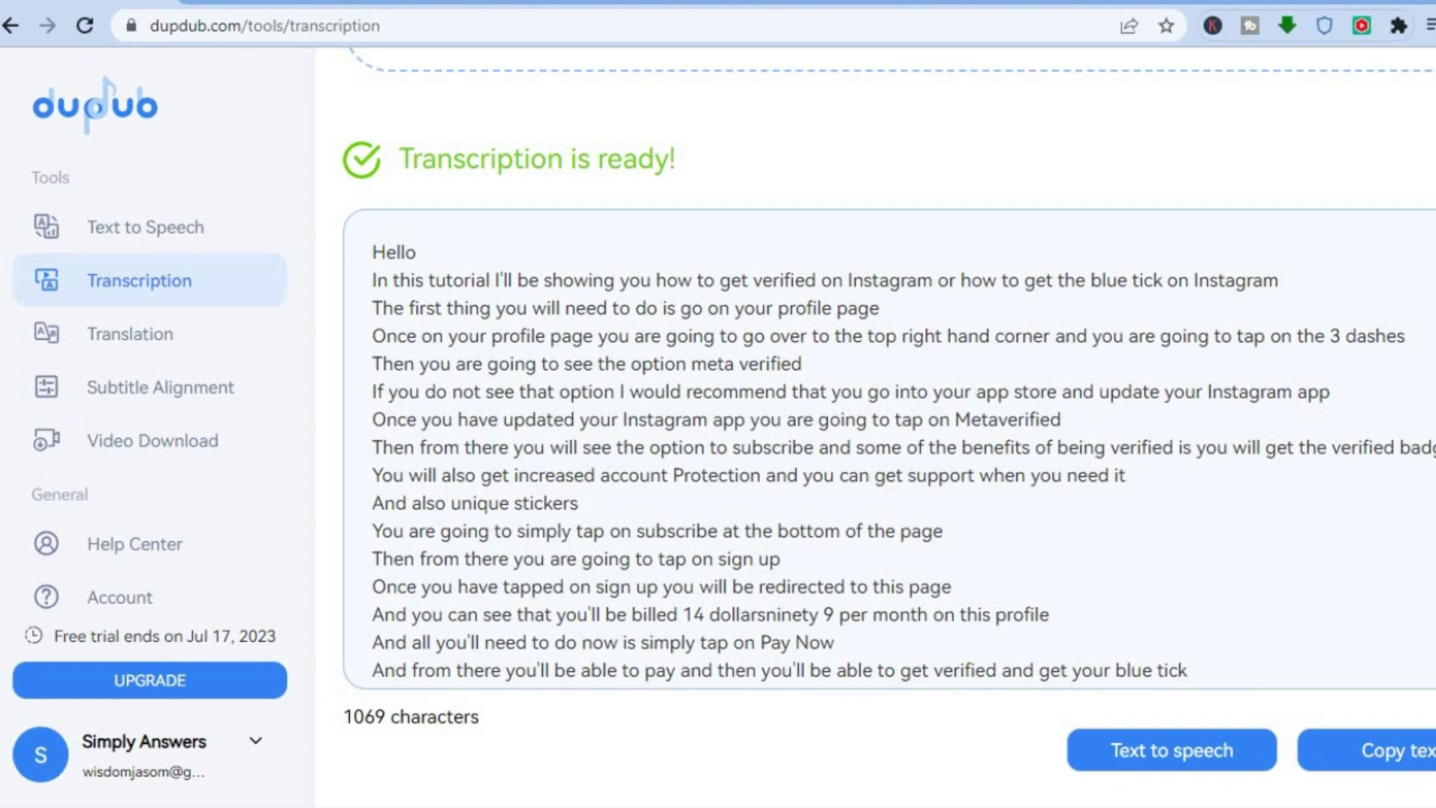
Go to the DupDub homepage, open the voice-cloning workspace from its Voice Cloning page and dismiss the page translation offer
click(120, 114)
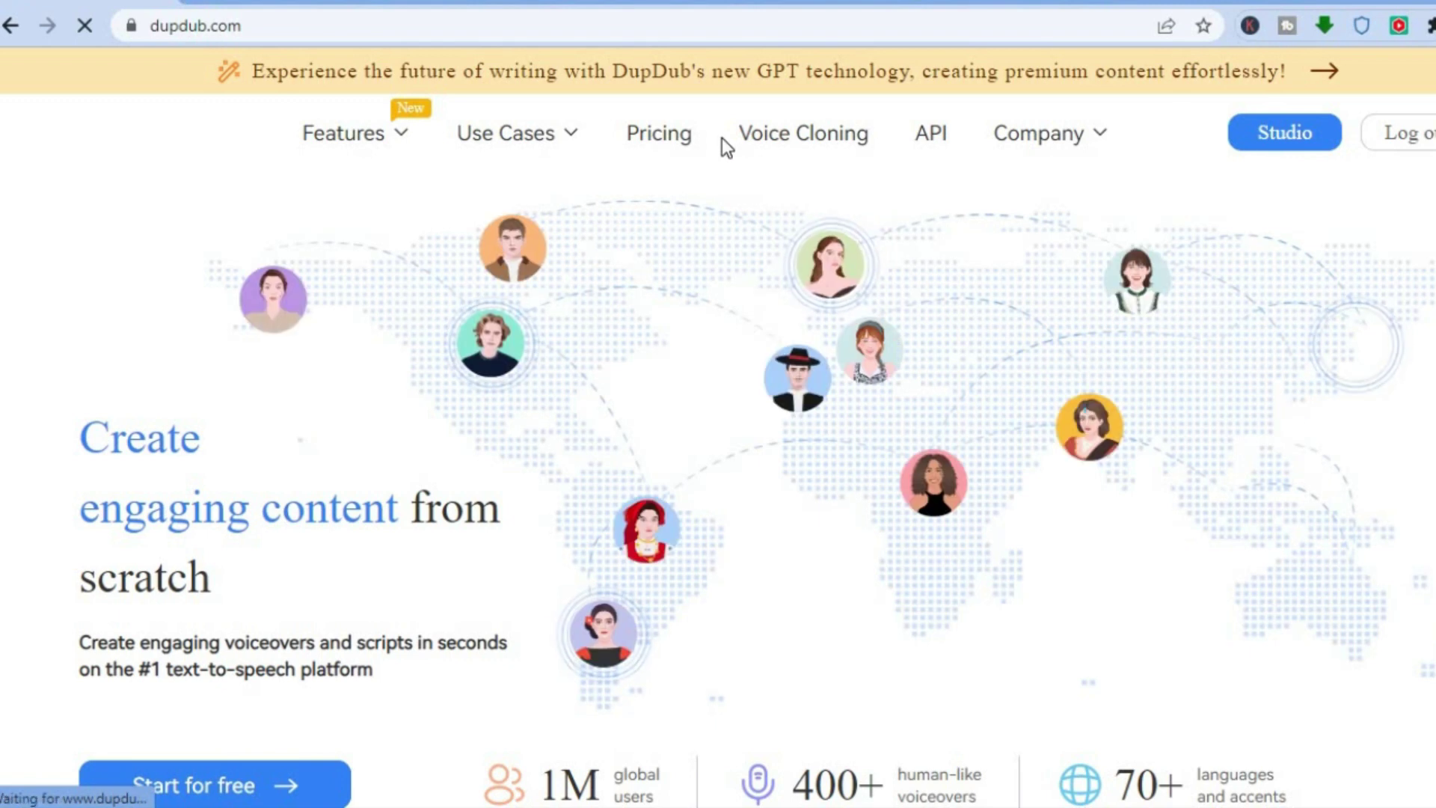
click(826, 142)
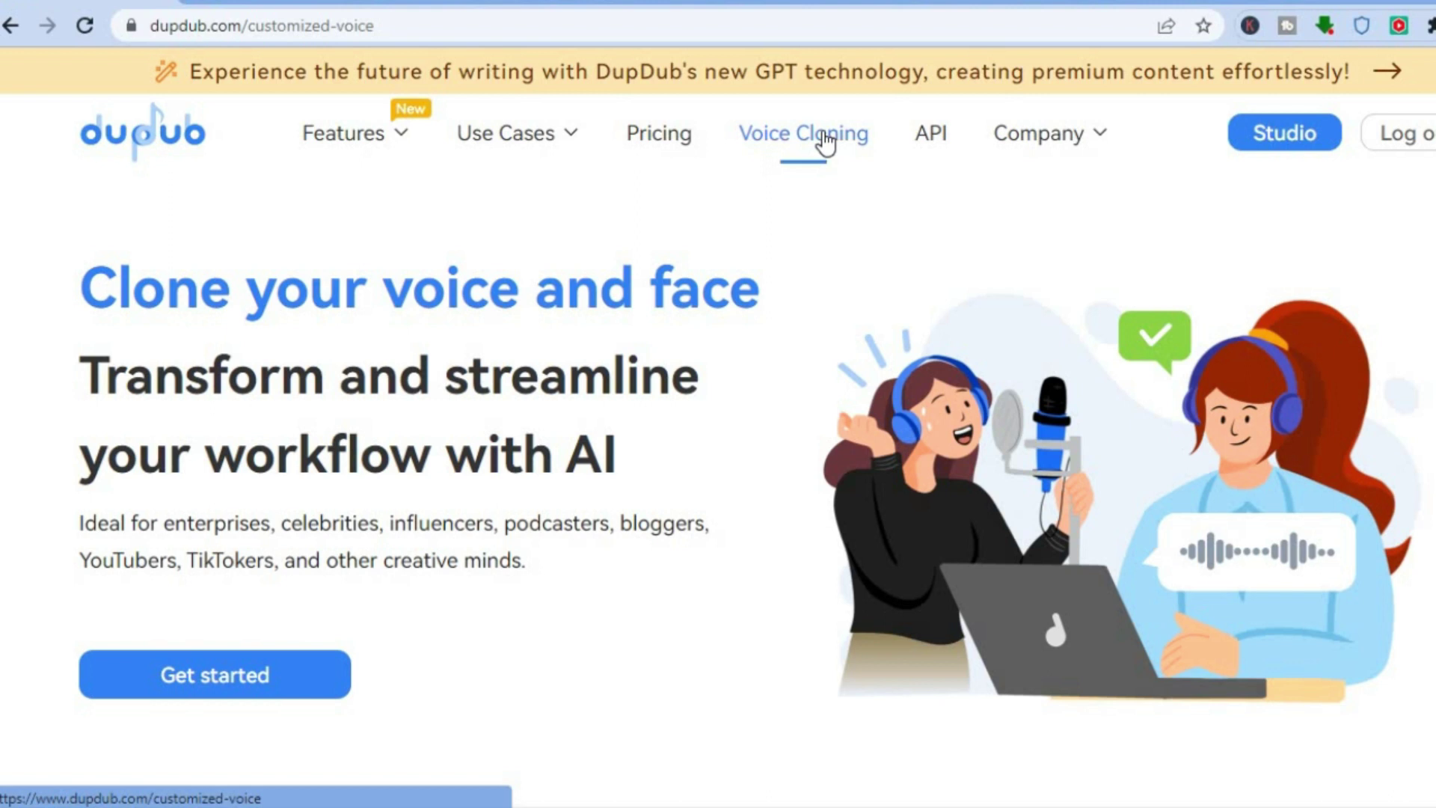
click(275, 682)
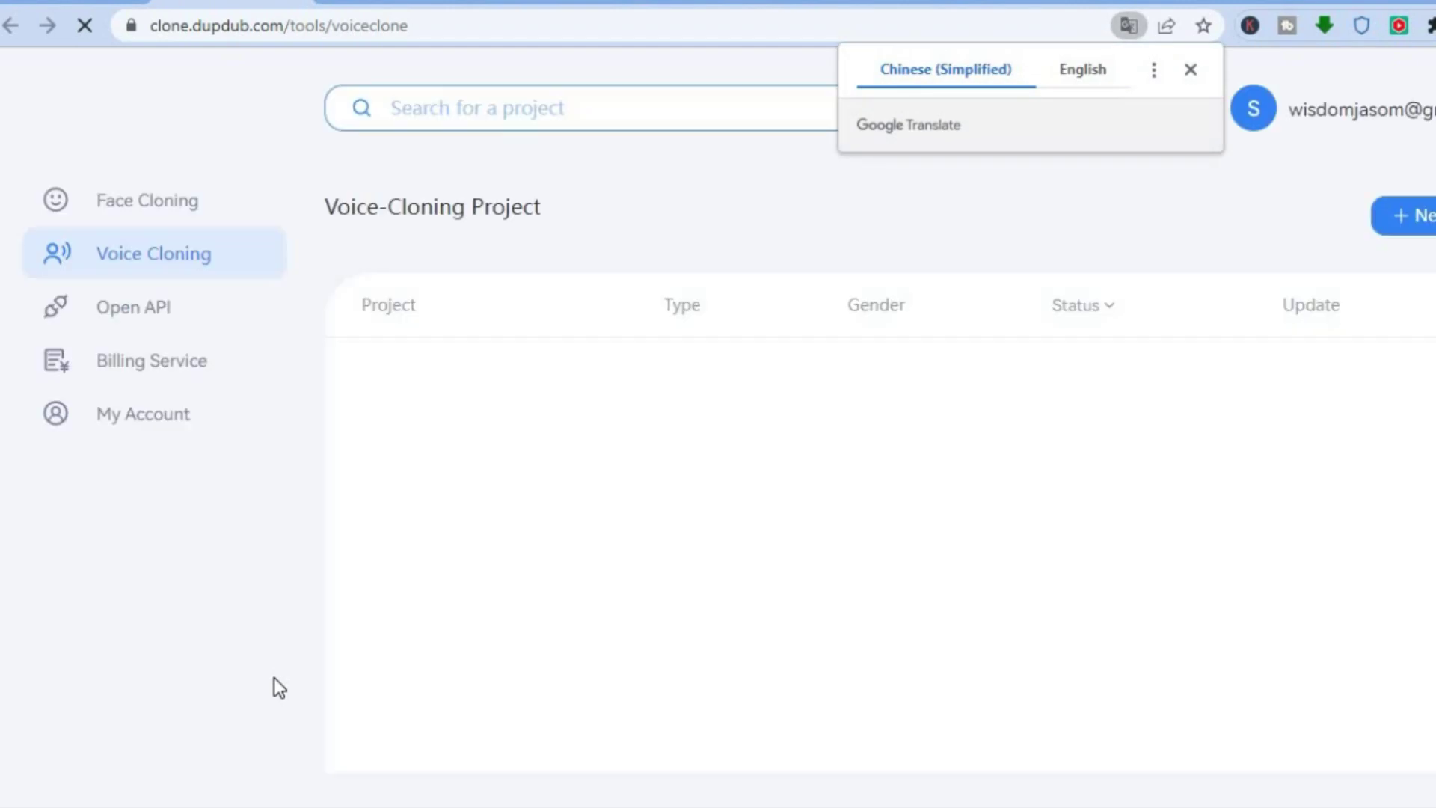
click(1191, 70)
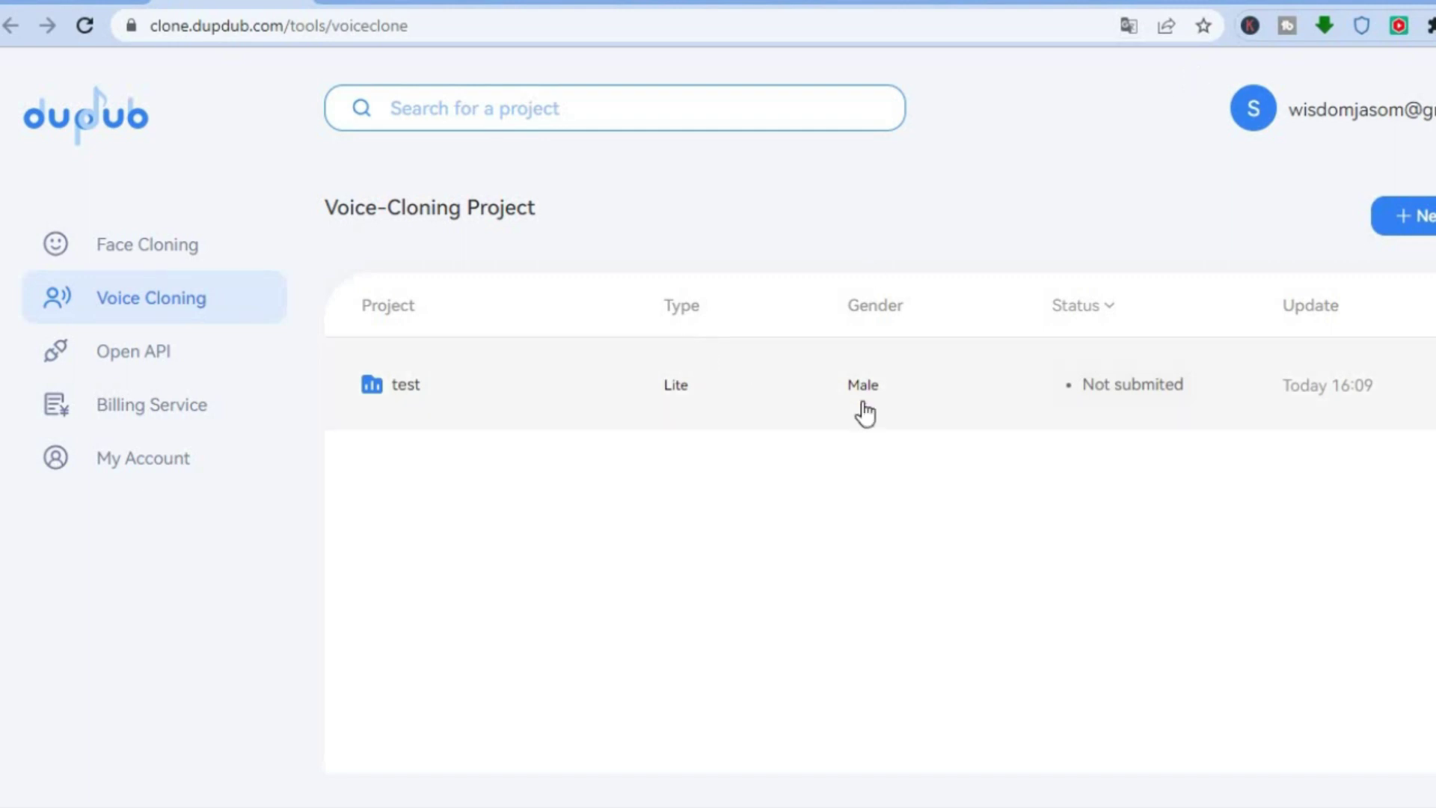
Look at the new project form for Voice-Cloning by Recording - Lite and close it without creating a project
click(1403, 219)
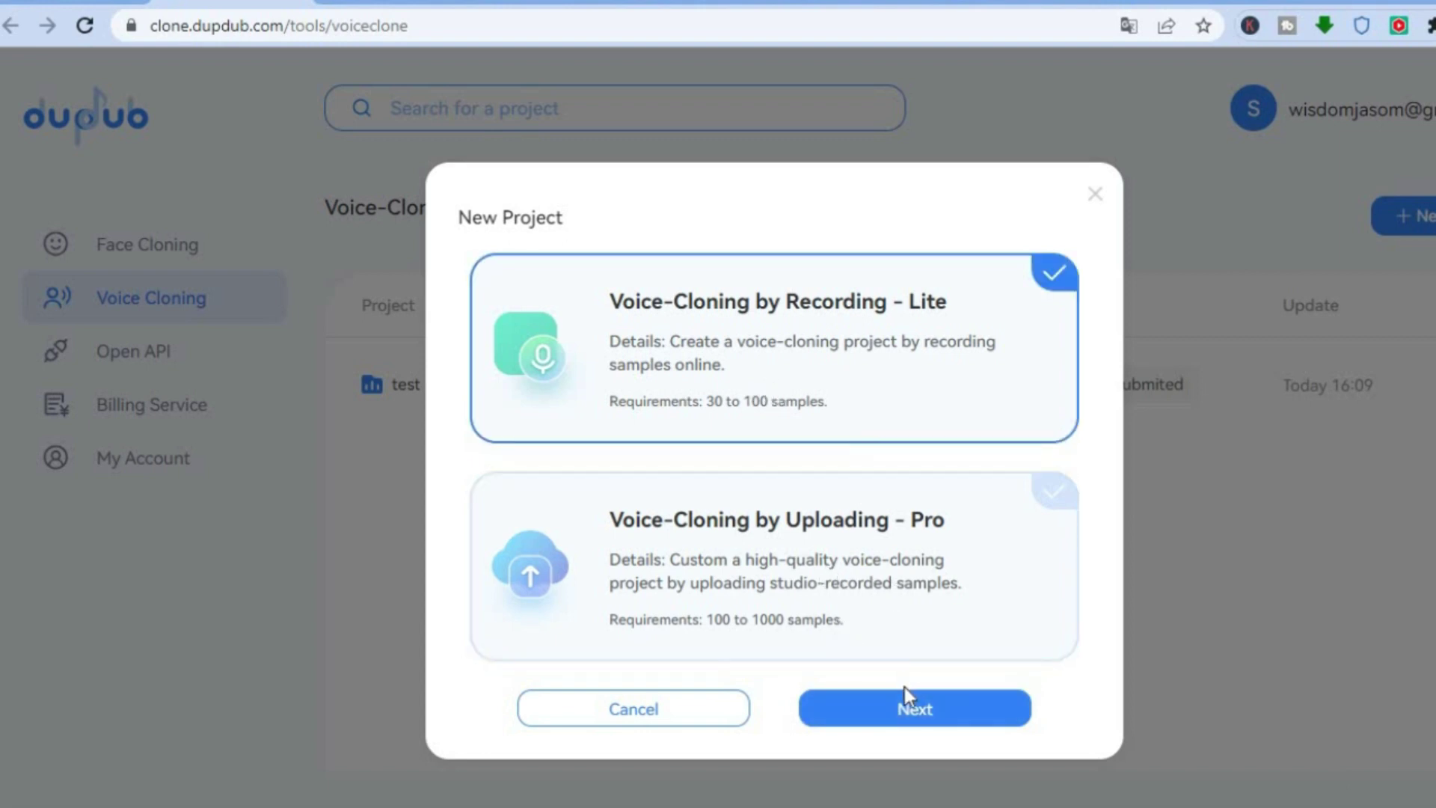
click(892, 710)
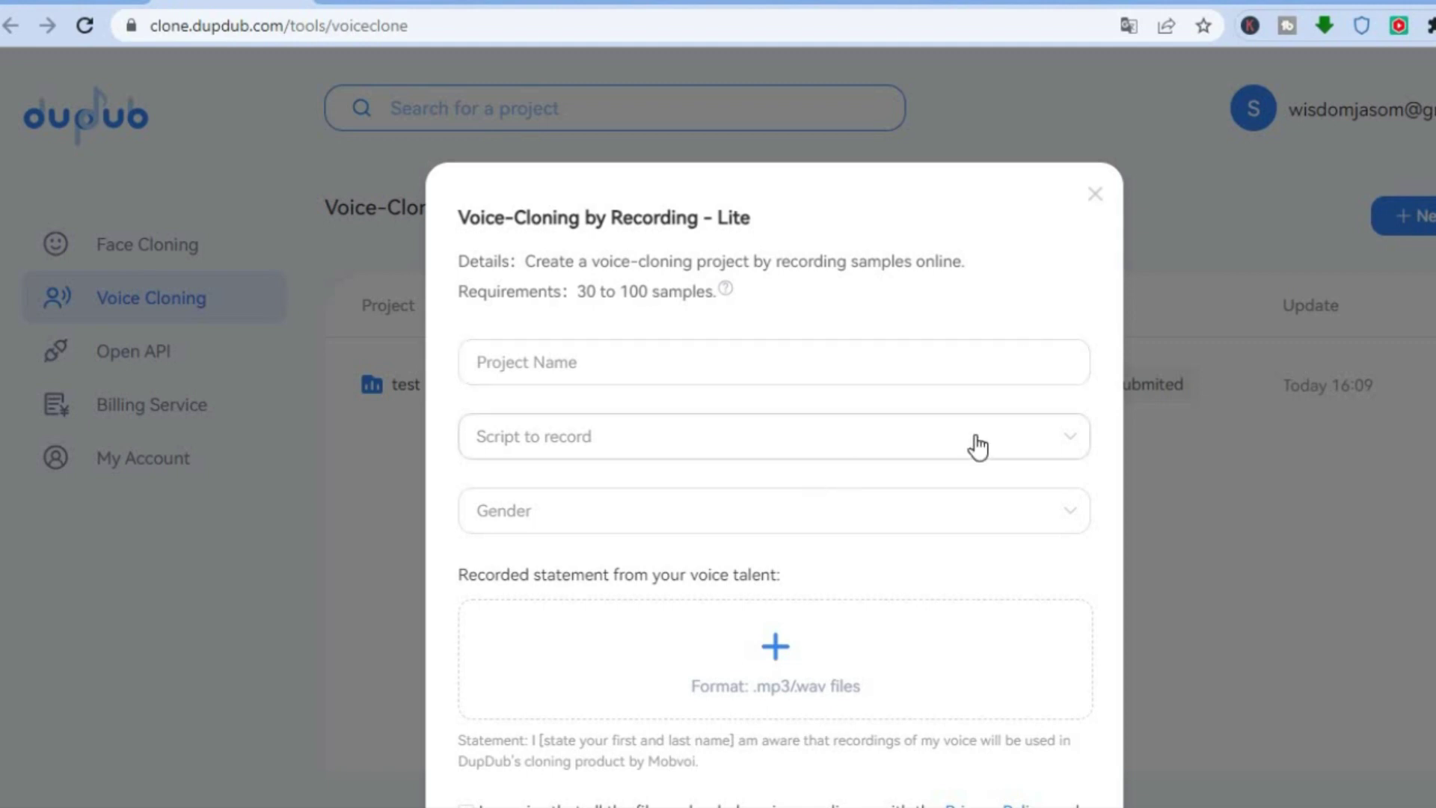
click(1094, 197)
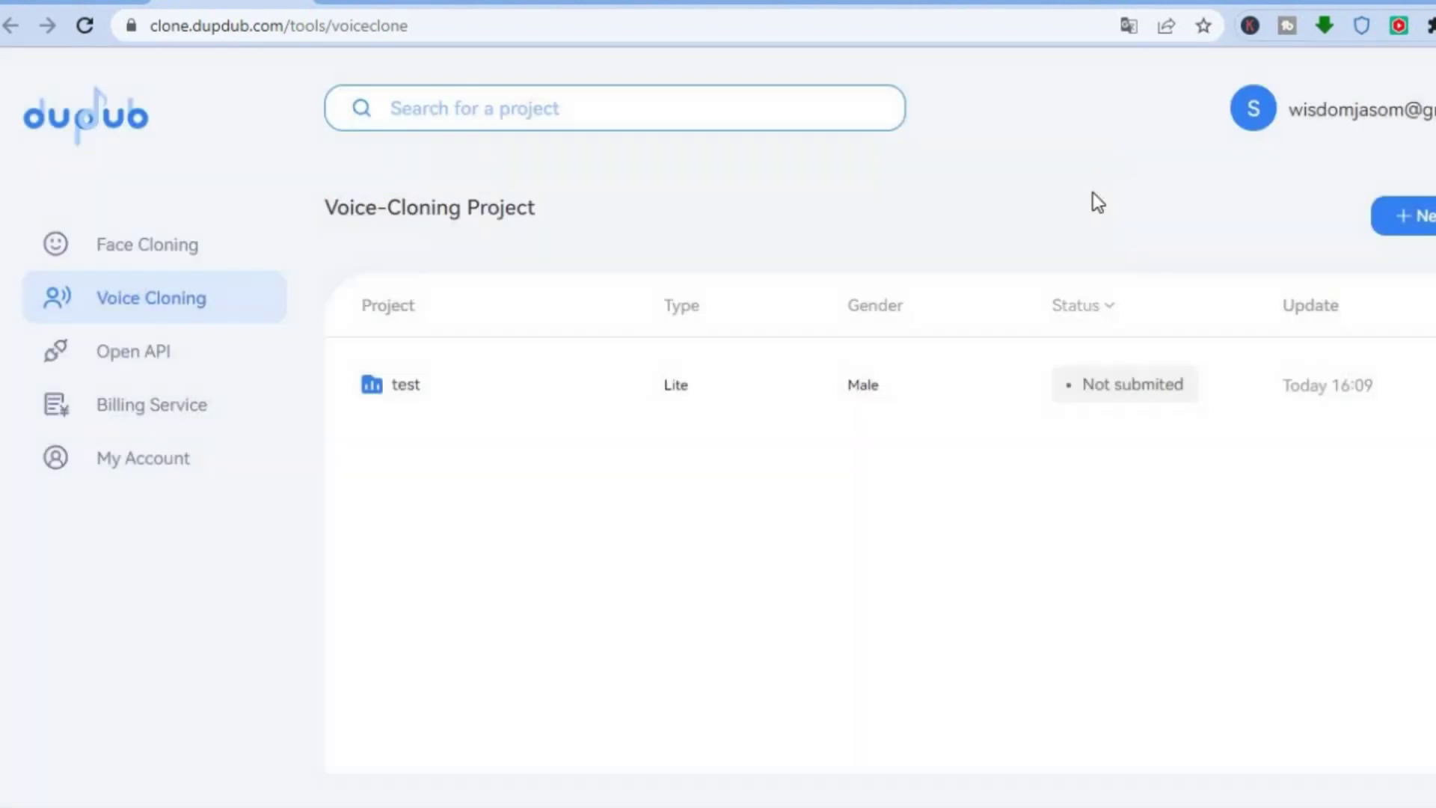
Look at the new project form for Face Cloning and return to the project list without creating a project
click(173, 256)
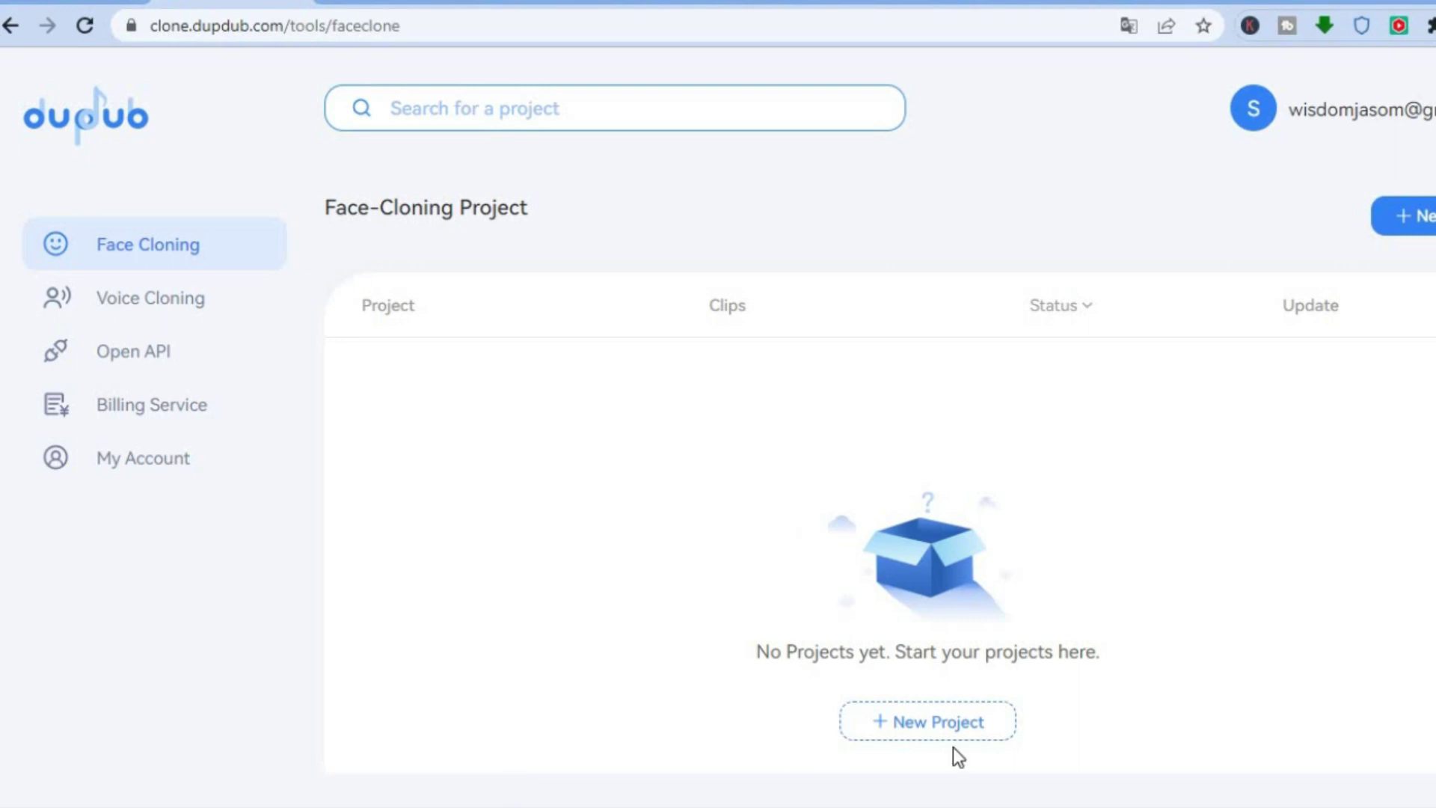
click(912, 722)
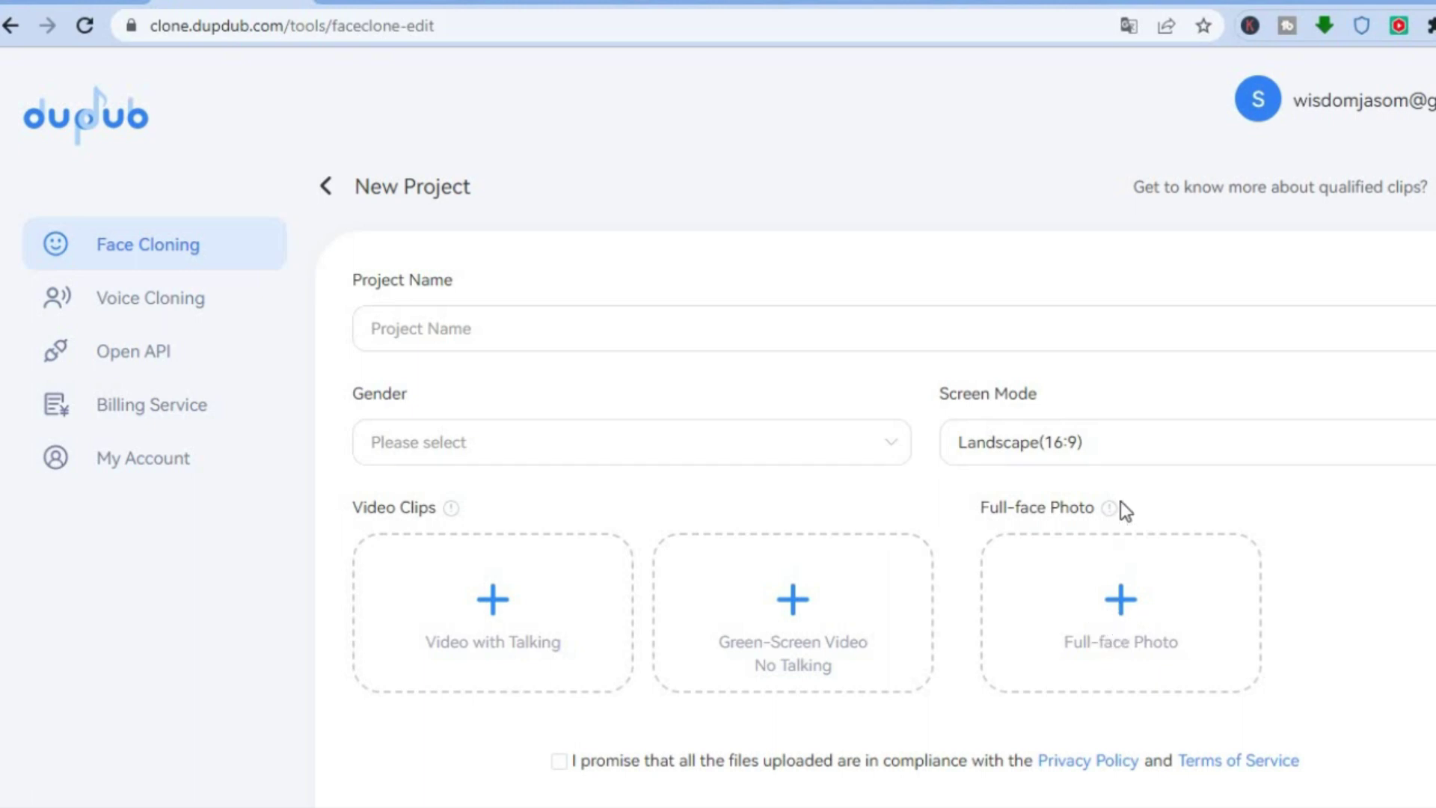
click(325, 187)
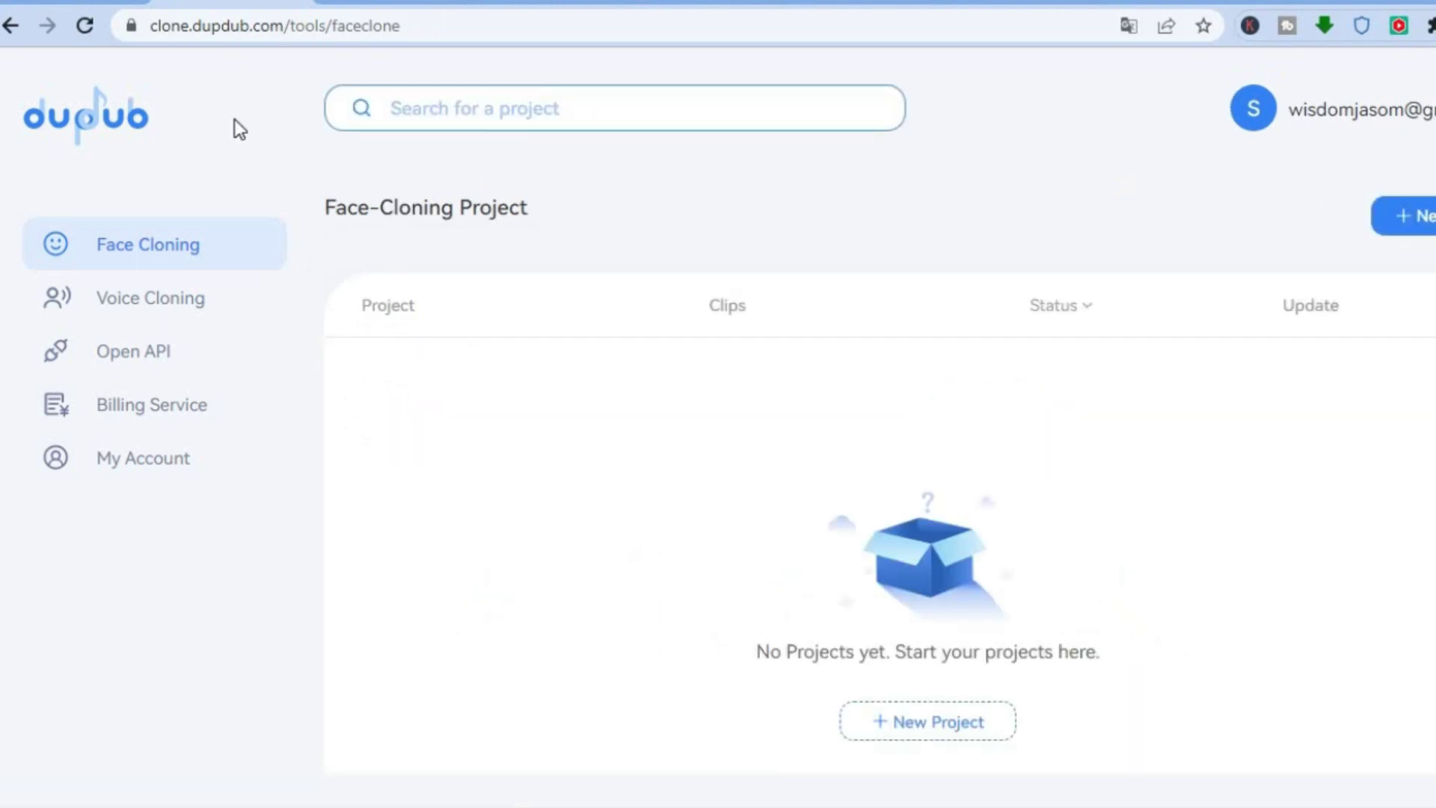
Return to the main DupDub site and examine the yearly voiceover plans and the voice and face cloning pricing plans
click(293, 3)
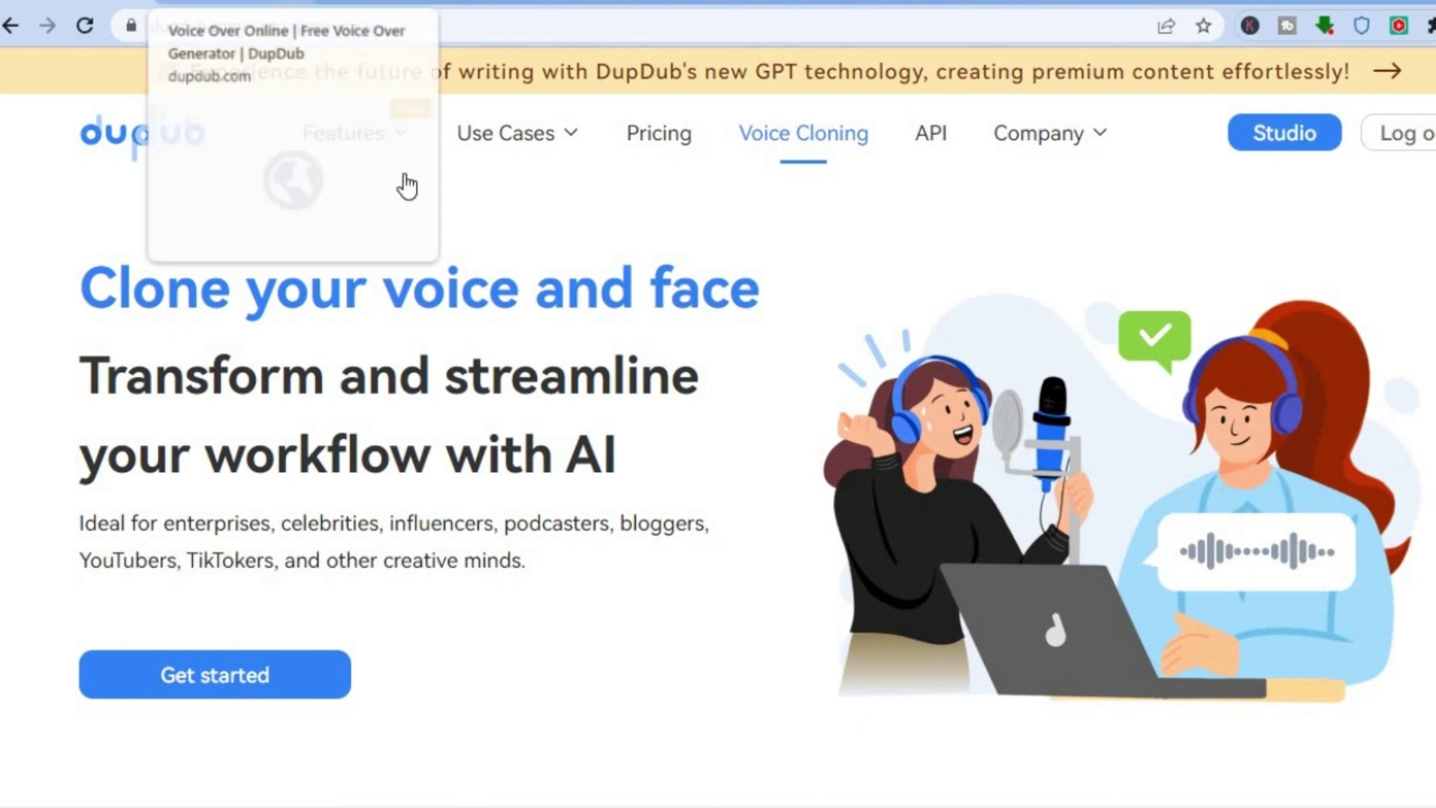
click(656, 141)
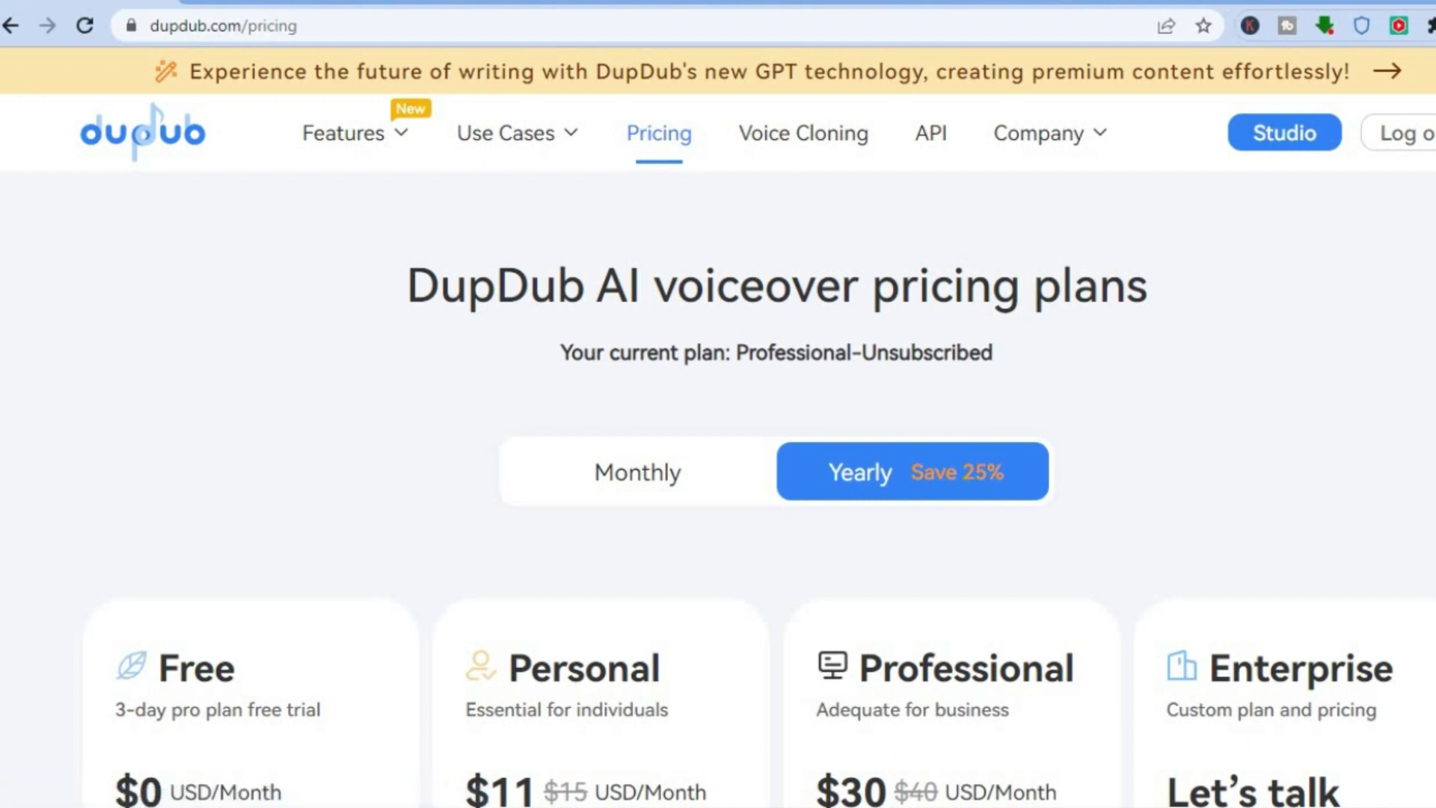
scroll(717, 426, down, 7)
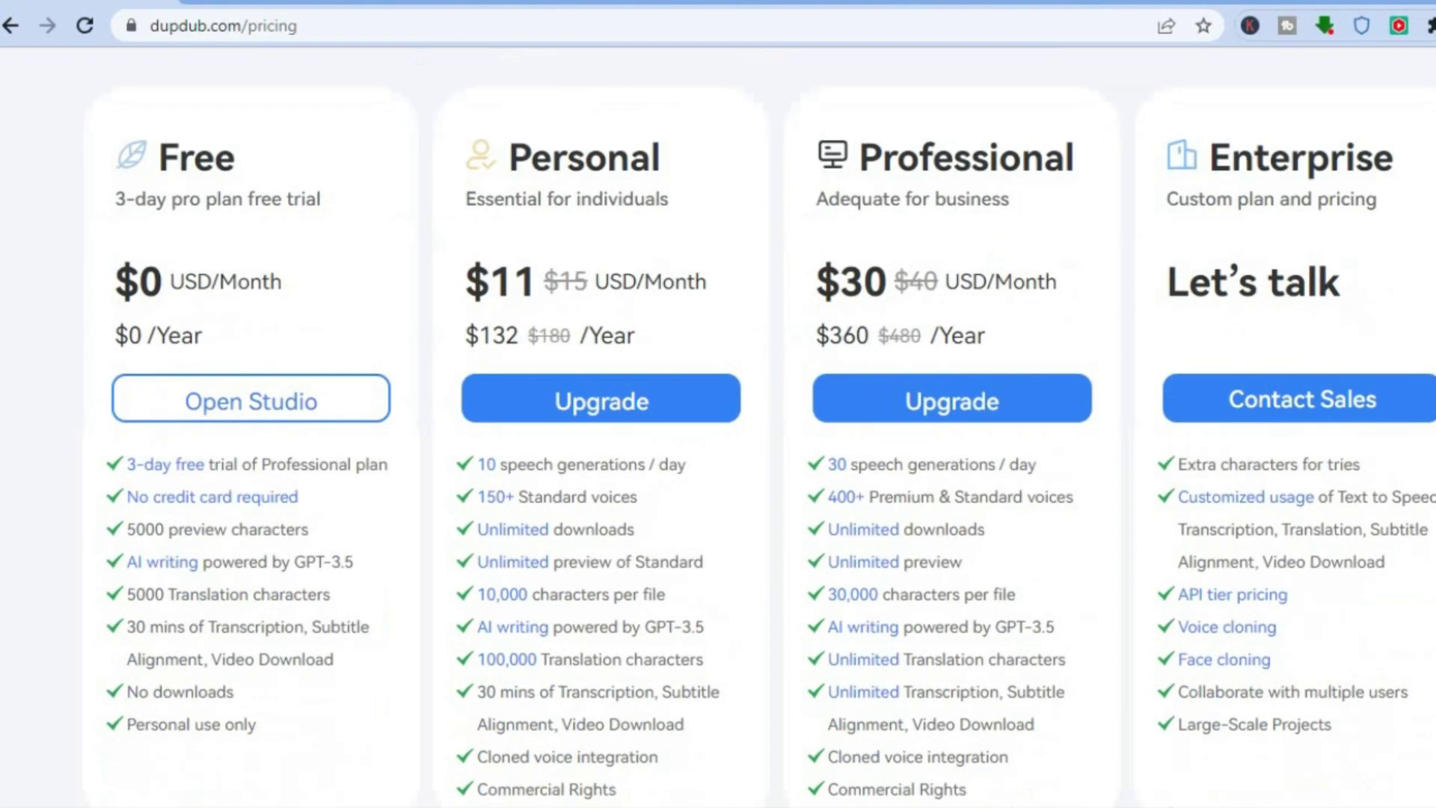
scroll(274, 308, down, 1)
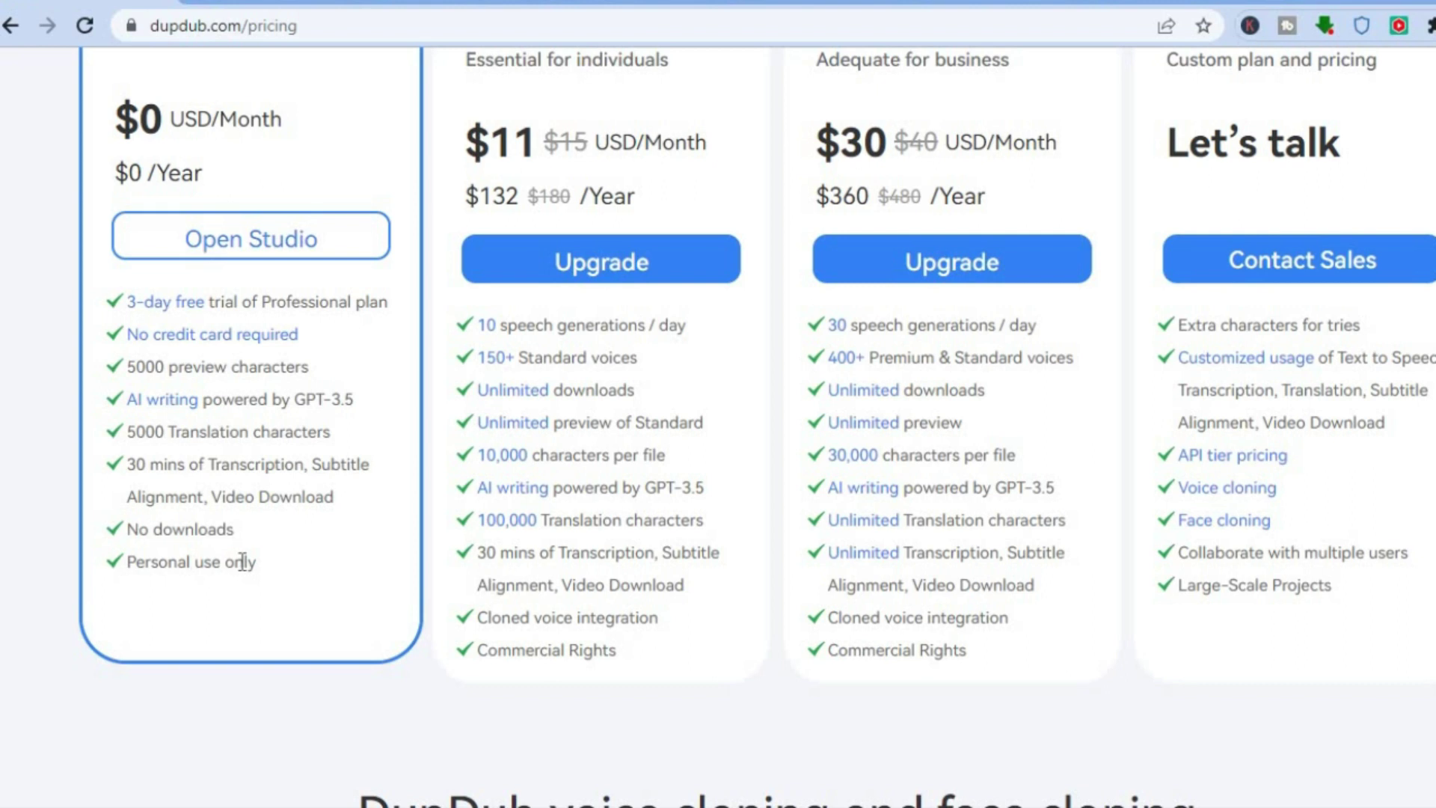
scroll(242, 561, up, 2)
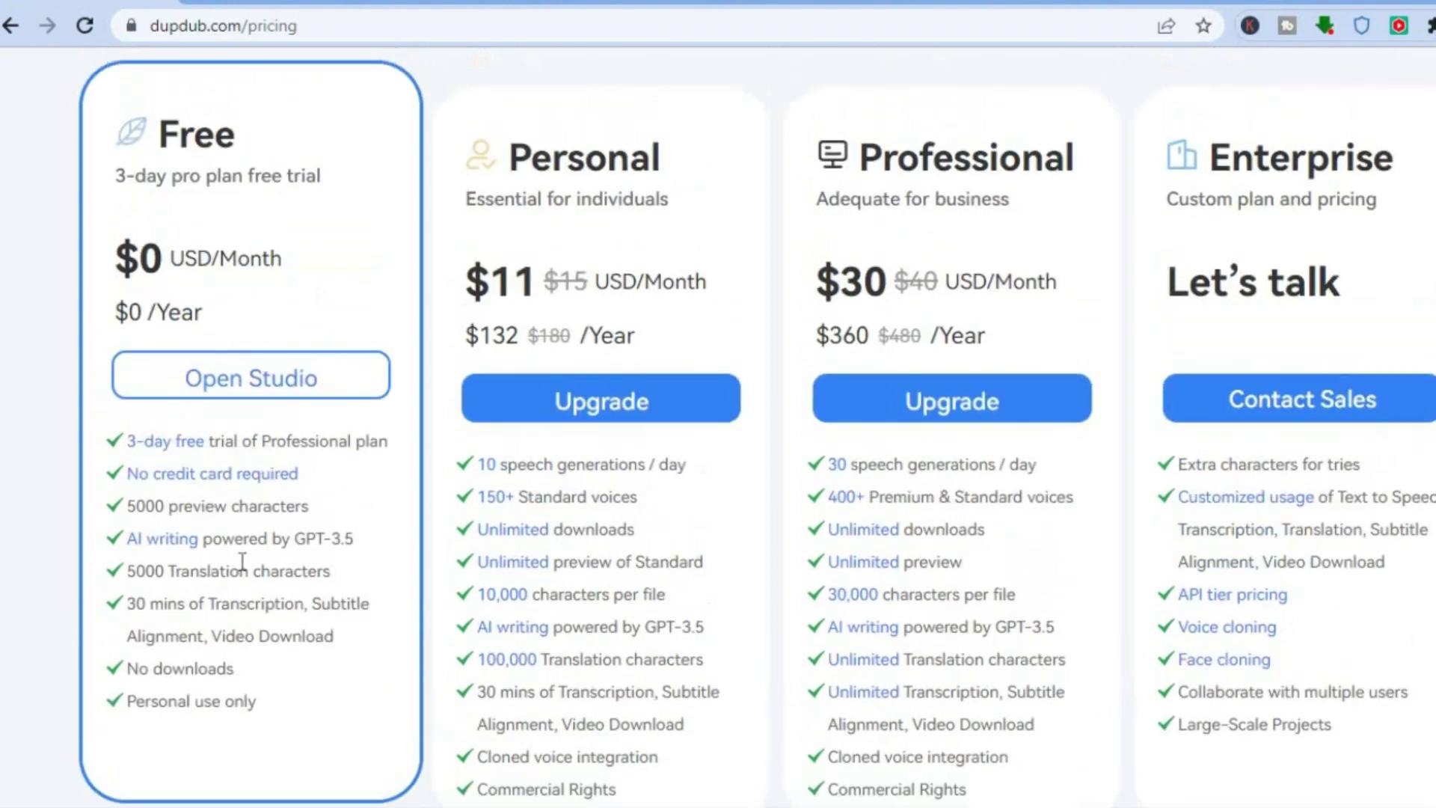
scroll(242, 561, down, 1)
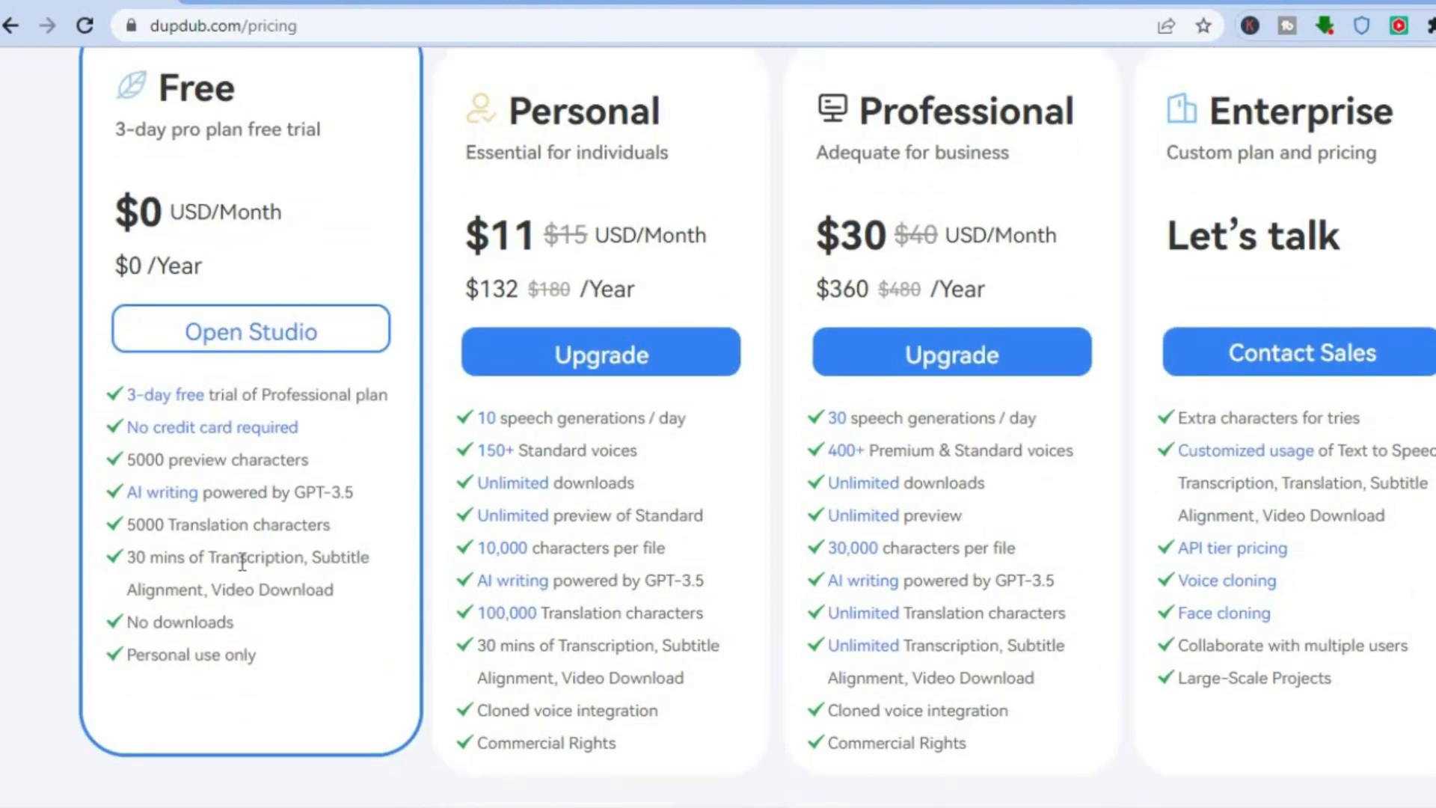
scroll(241, 562, down, 2)
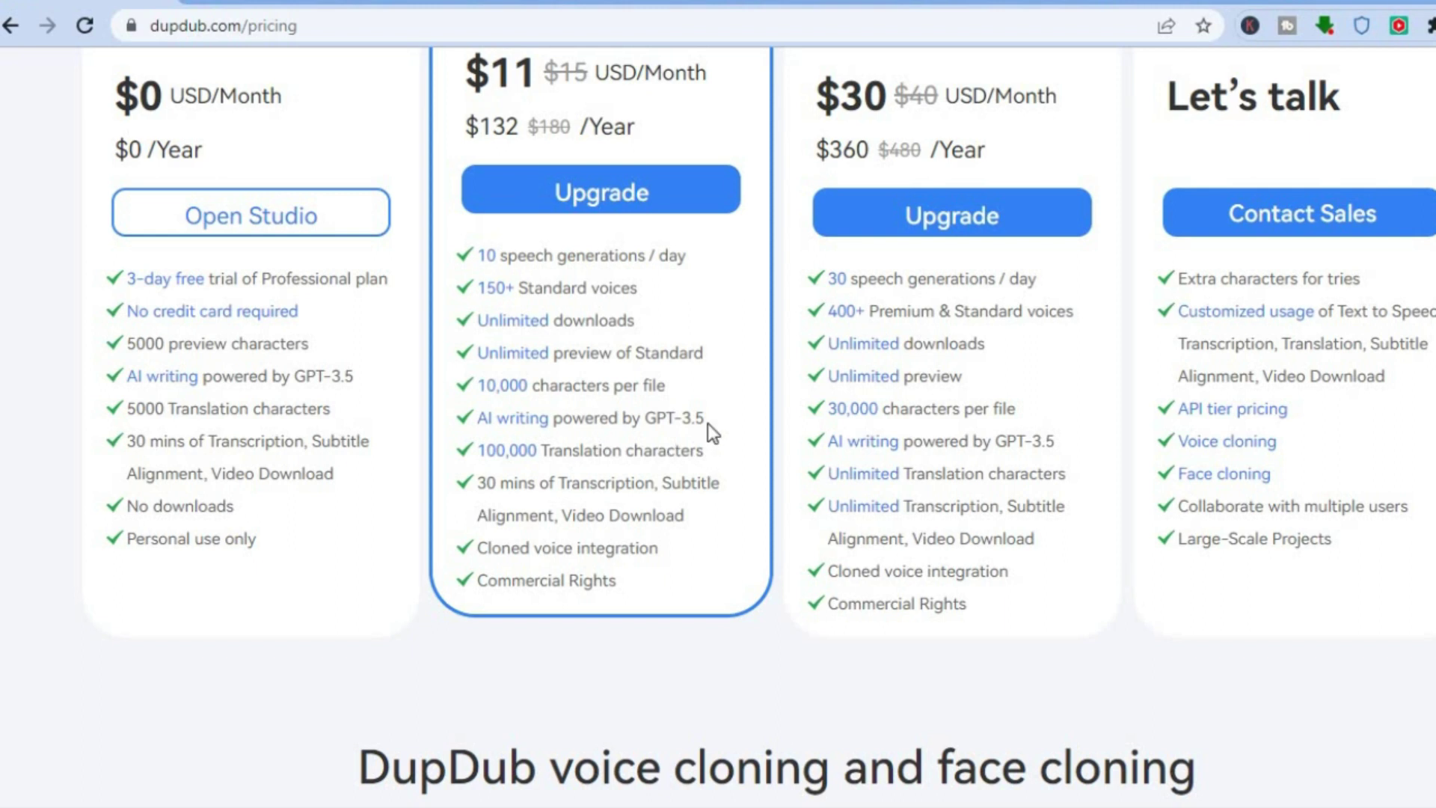
scroll(707, 423, up, 5)
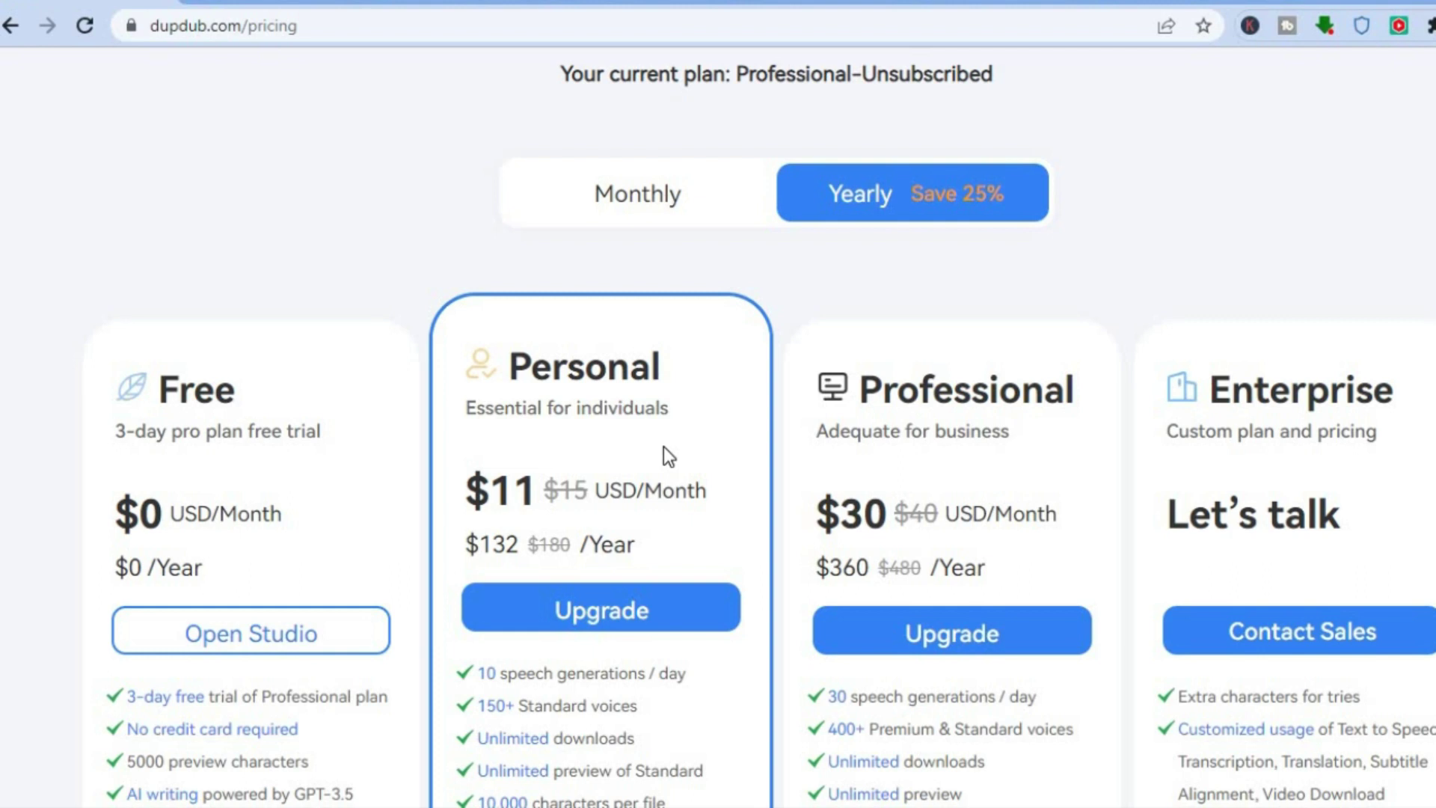
scroll(663, 447, down, 5)
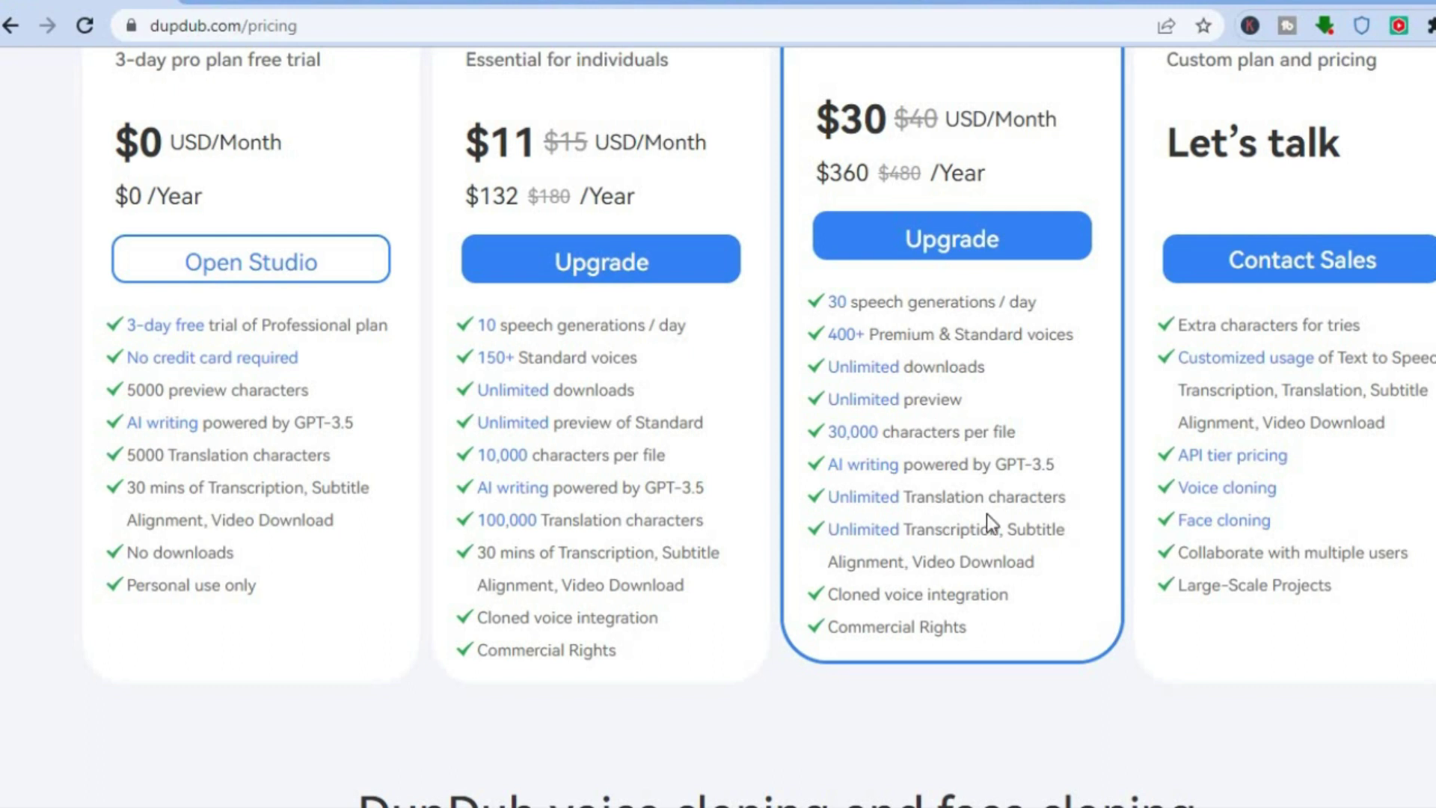
scroll(985, 514, down, 7)
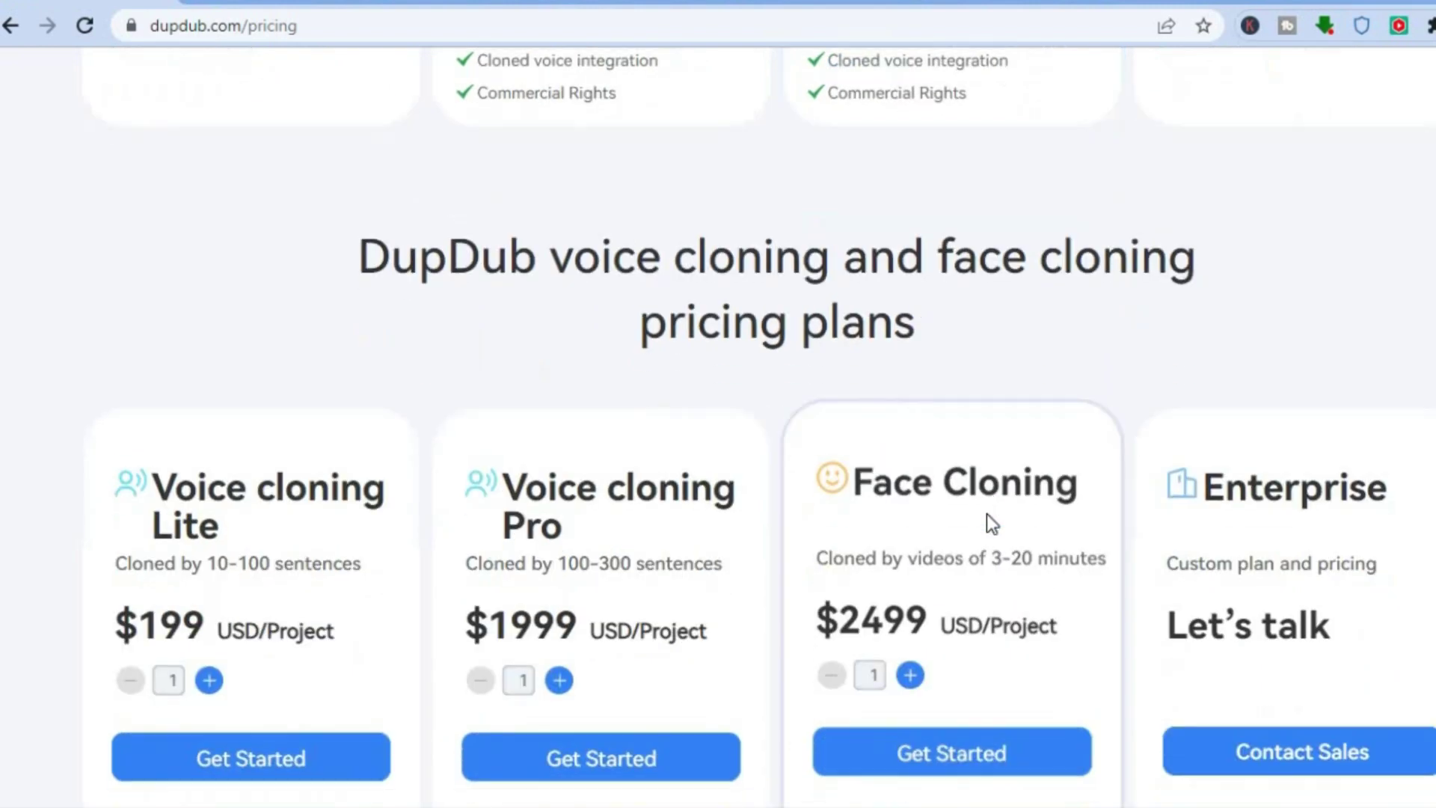
scroll(986, 513, down, 1)
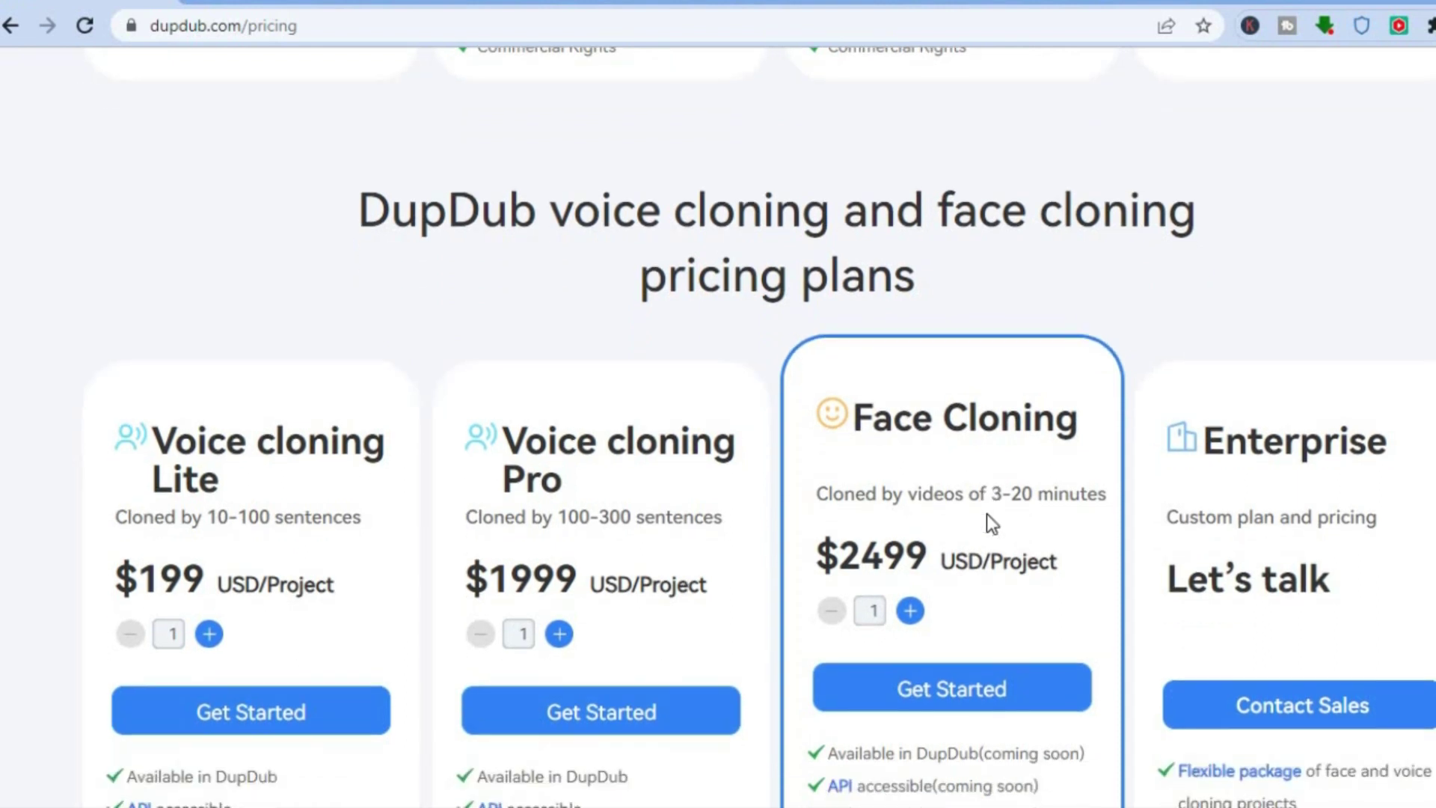